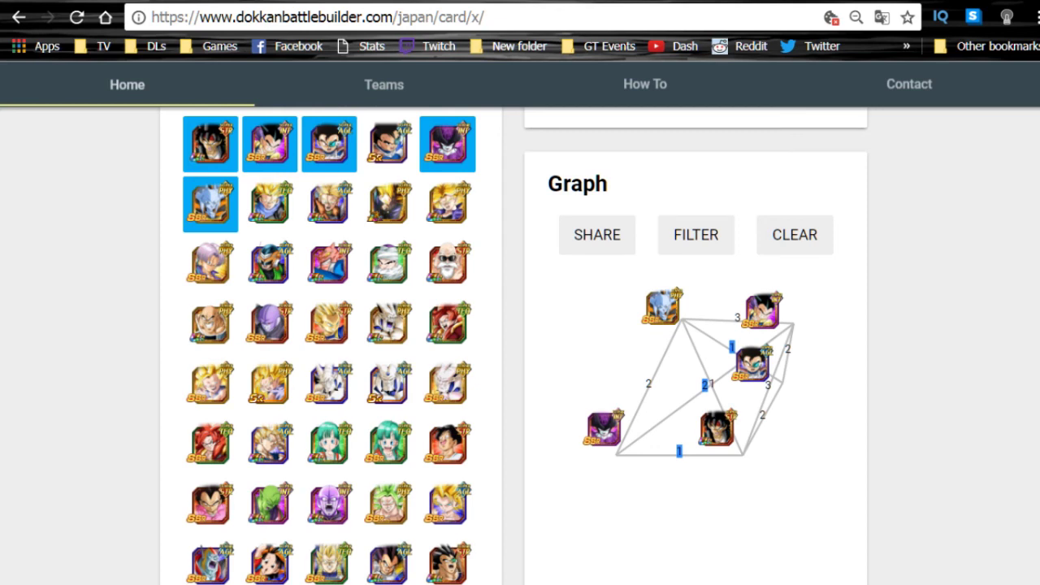
# Go to the Barlot wiki page and highlight its Leader, Super ATK and Passive Skill text.
pyautogui.hotkey('ctrl', 'Tab')
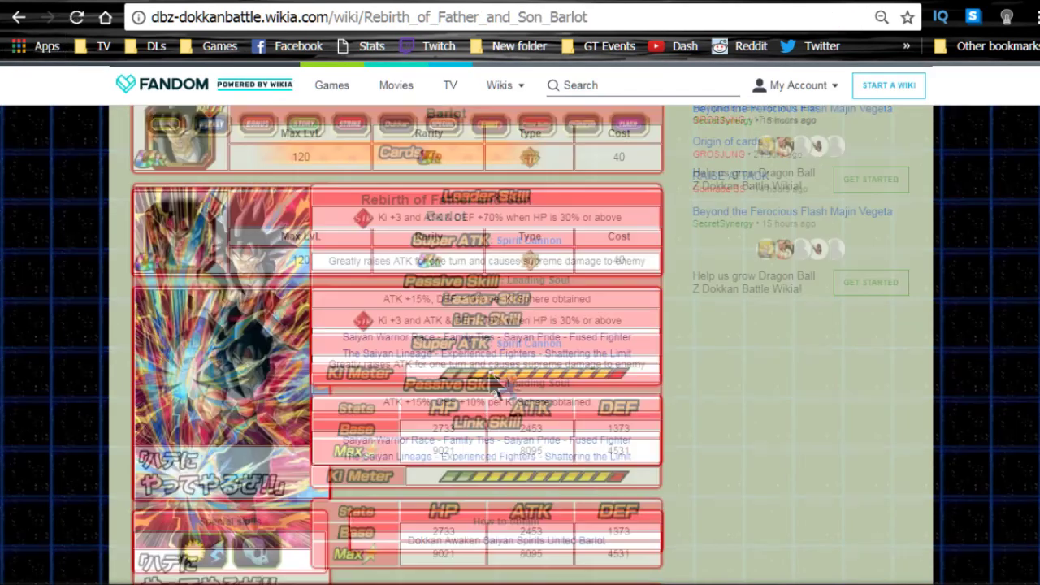
pyautogui.scroll(-1, 766, 366)
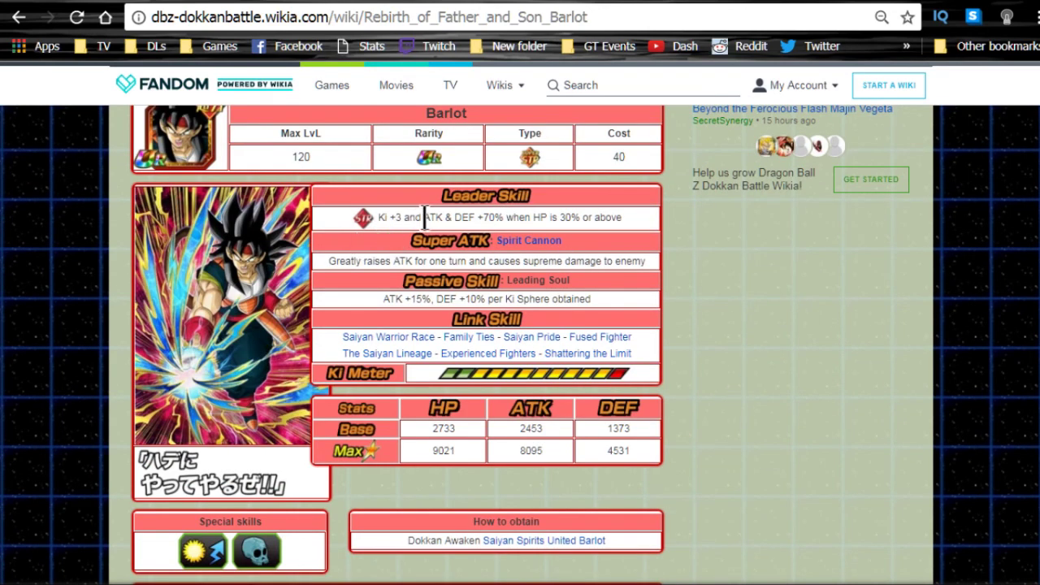
pyautogui.moveTo(422, 217); pyautogui.dragTo(618, 221)
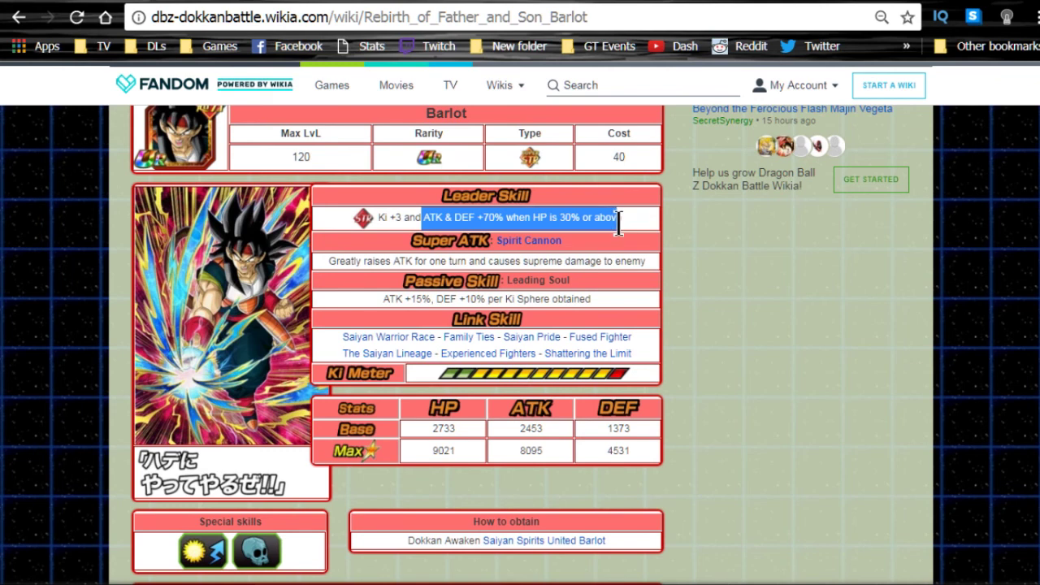
pyautogui.moveTo(352, 260); pyautogui.dragTo(619, 262)
pyautogui.moveTo(381, 305); pyautogui.dragTo(580, 297)
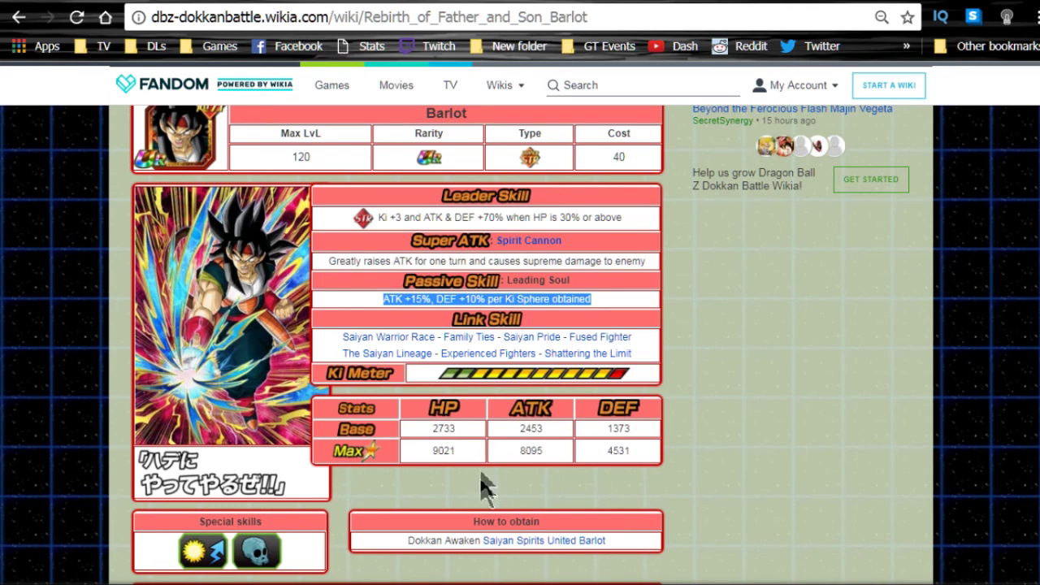
# Highlight Barlot's max DEF value 4531 and look over the rest of the page.
pyautogui.doubleClick(627, 451)
pyautogui.scroll(-3, 751, 471)
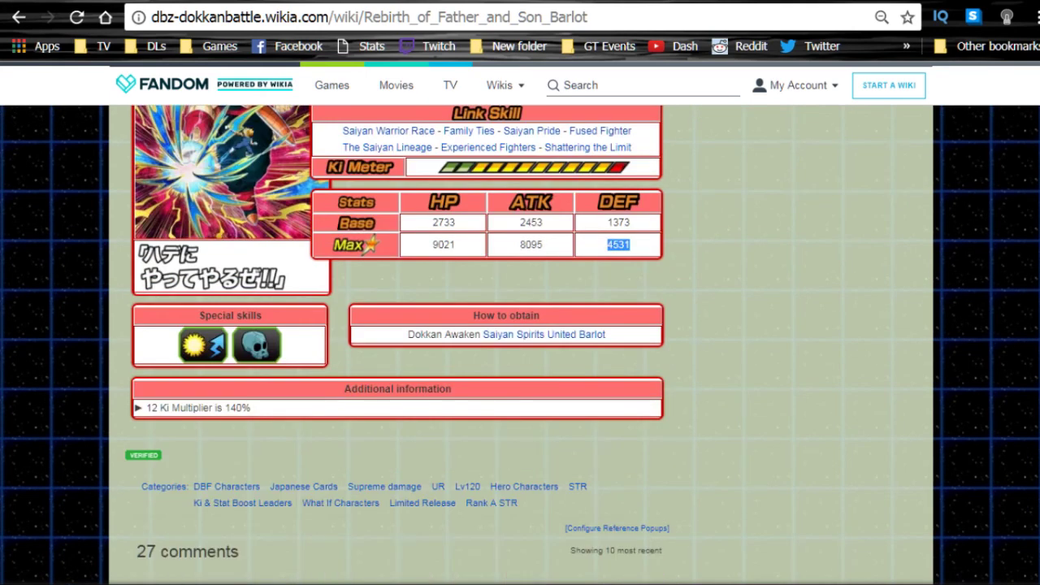
pyautogui.scroll(3, 391, 452)
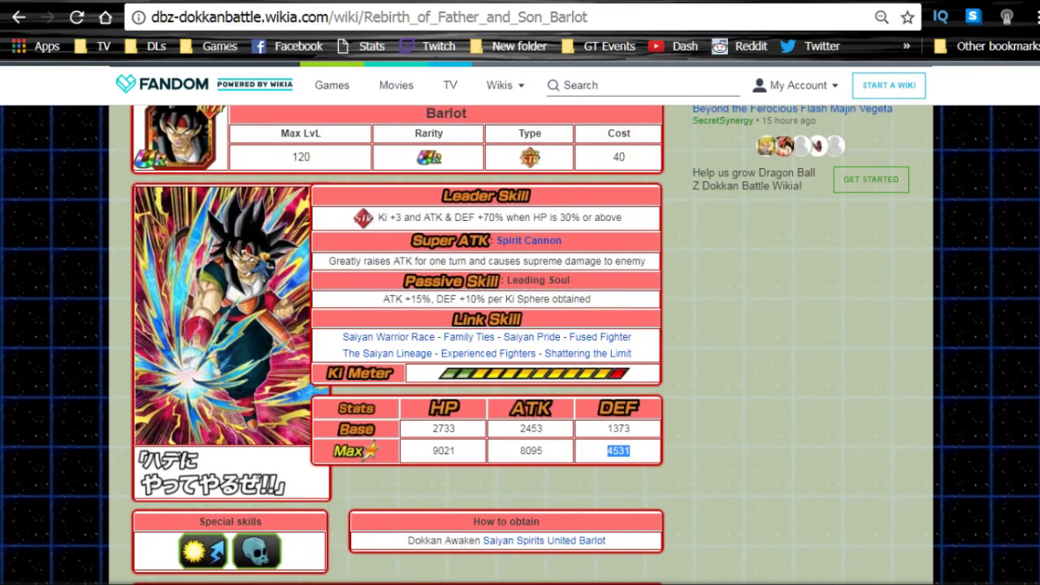
pyautogui.scroll(2, 256, 272)
pyautogui.scroll(-2, 256, 272)
pyautogui.scroll(2, 576, 343)
pyautogui.scroll(-2, 574, 341)
pyautogui.scroll(2, 569, 345)
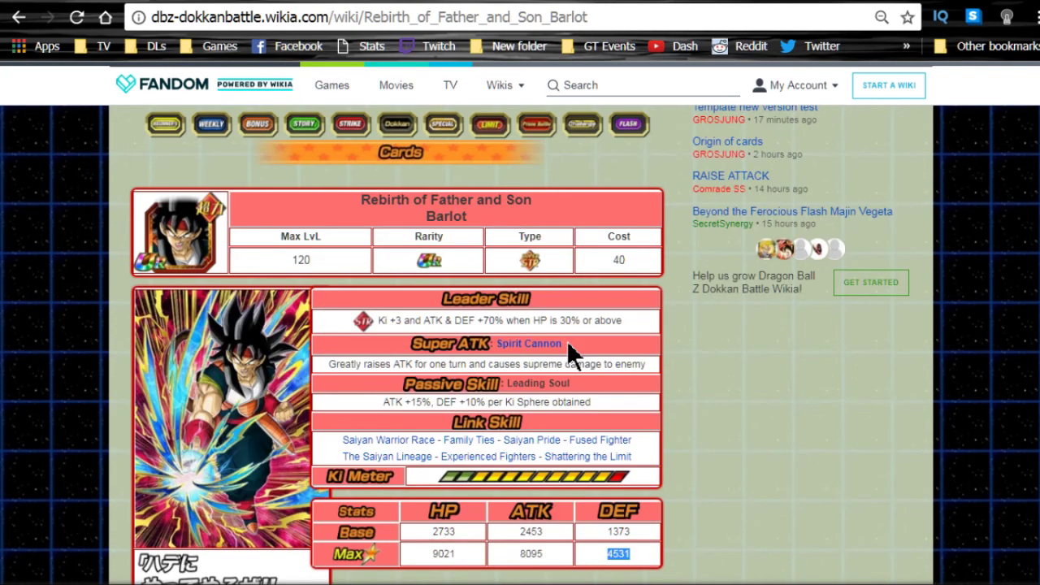
pyautogui.scroll(-2, 566, 341)
pyautogui.scroll(-2, 571, 351)
pyautogui.scroll(2, 571, 350)
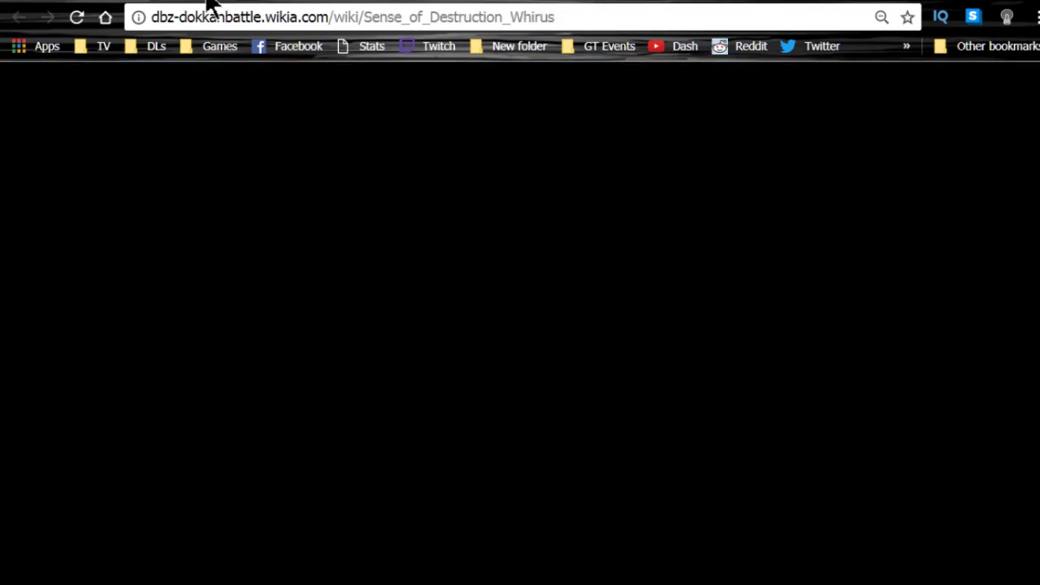
# On the Whirus page, highlight the Super ATK description and the Passive Skill's orb-changing part.
pyautogui.click(228, 2)
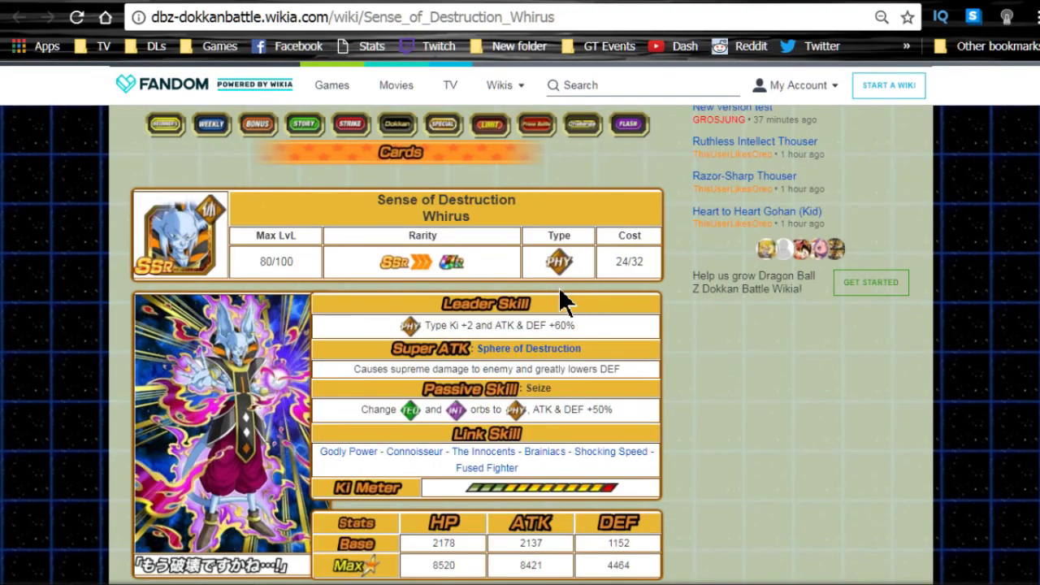
pyautogui.scroll(-2, 566, 304)
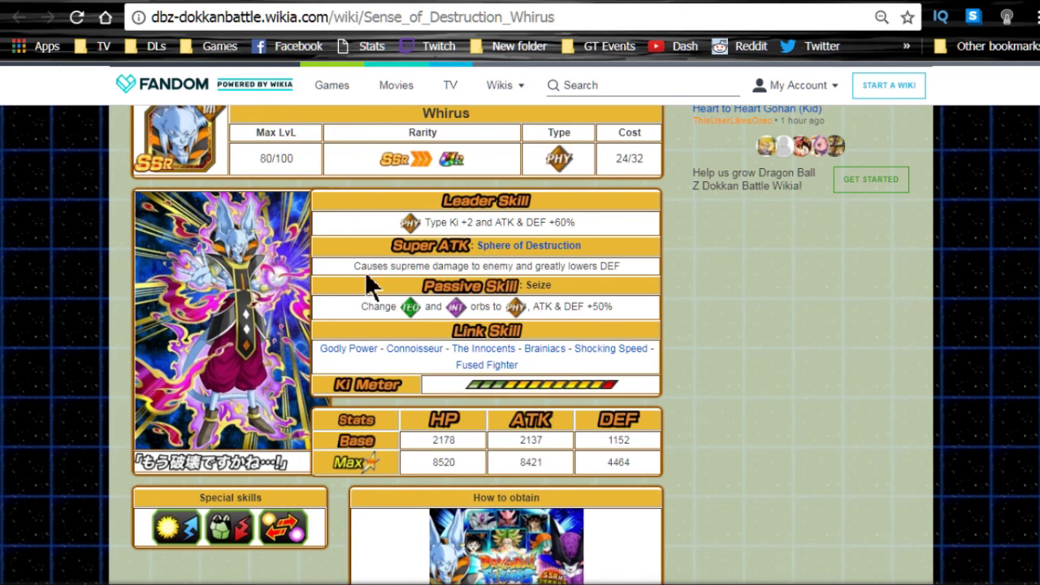
pyautogui.moveTo(365, 265); pyautogui.dragTo(619, 267)
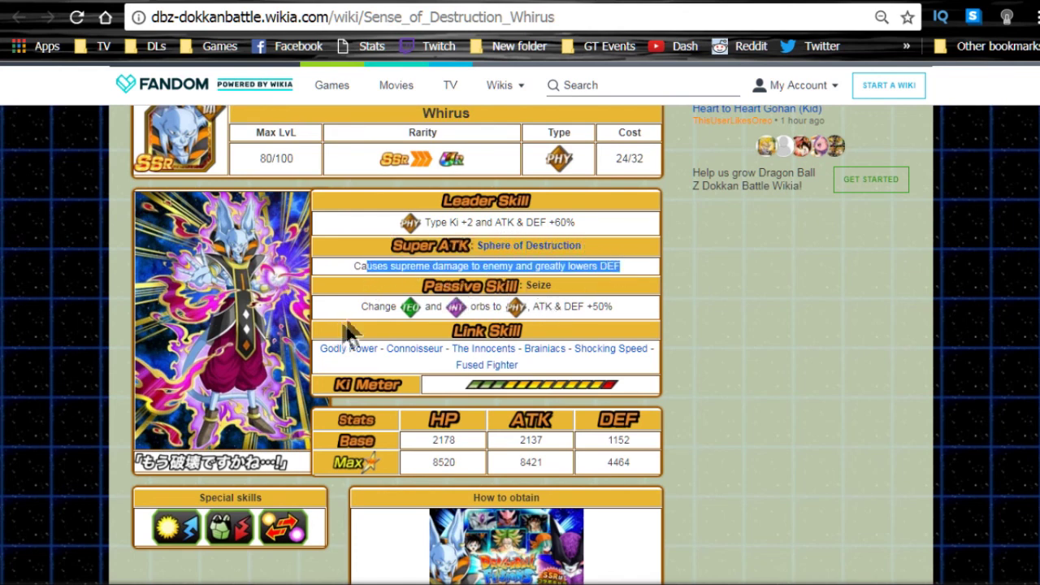
pyautogui.moveTo(368, 307); pyautogui.dragTo(613, 310)
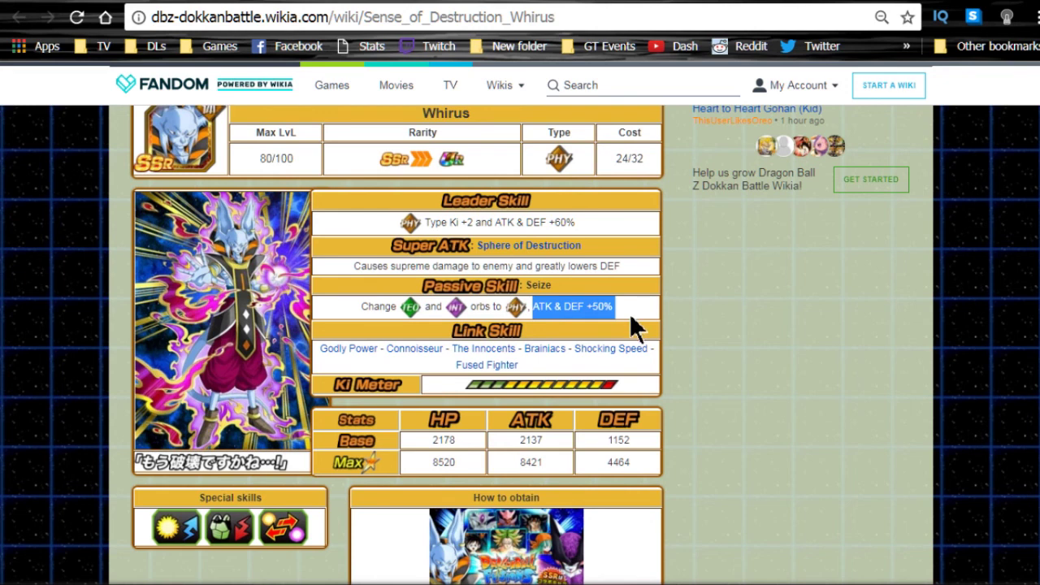
pyautogui.click(613, 330)
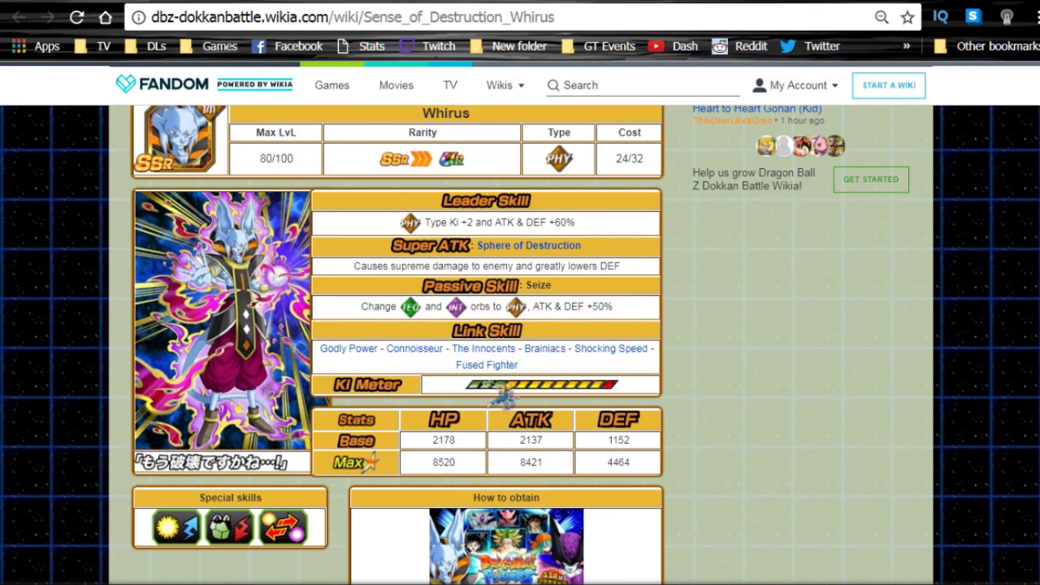
# Scroll down through Whirus's stats to the Awaken row.
pyautogui.scroll(-2, 664, 375)
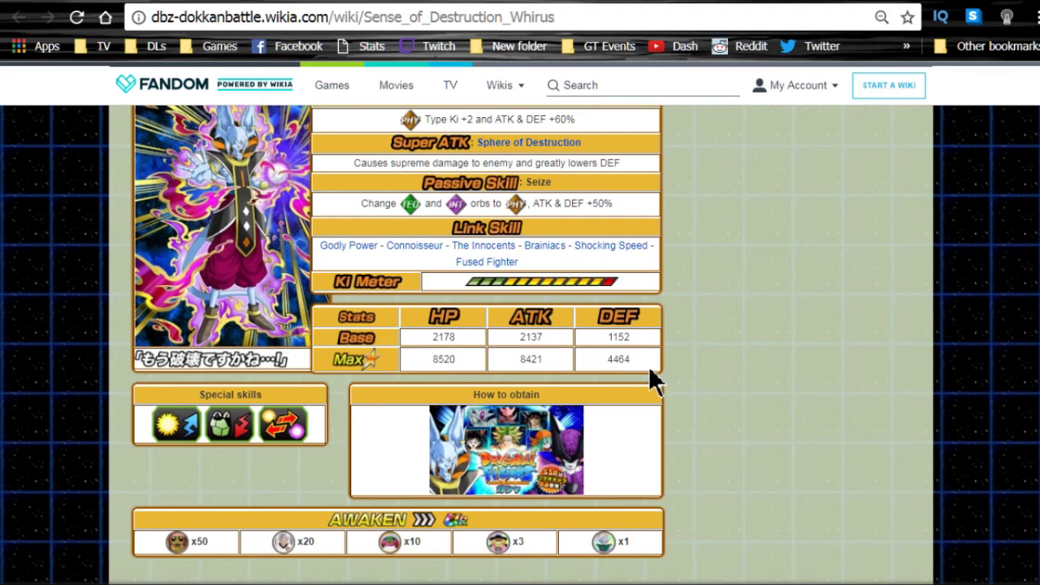
pyautogui.scroll(-4, 719, 443)
pyautogui.scroll(2, 719, 443)
pyautogui.scroll(-2, 720, 443)
pyautogui.scroll(5, 720, 443)
# On the Celluza page, highlight the passive's ATK and DEF +70% portion.
pyautogui.hotkey('alt', 'Left')
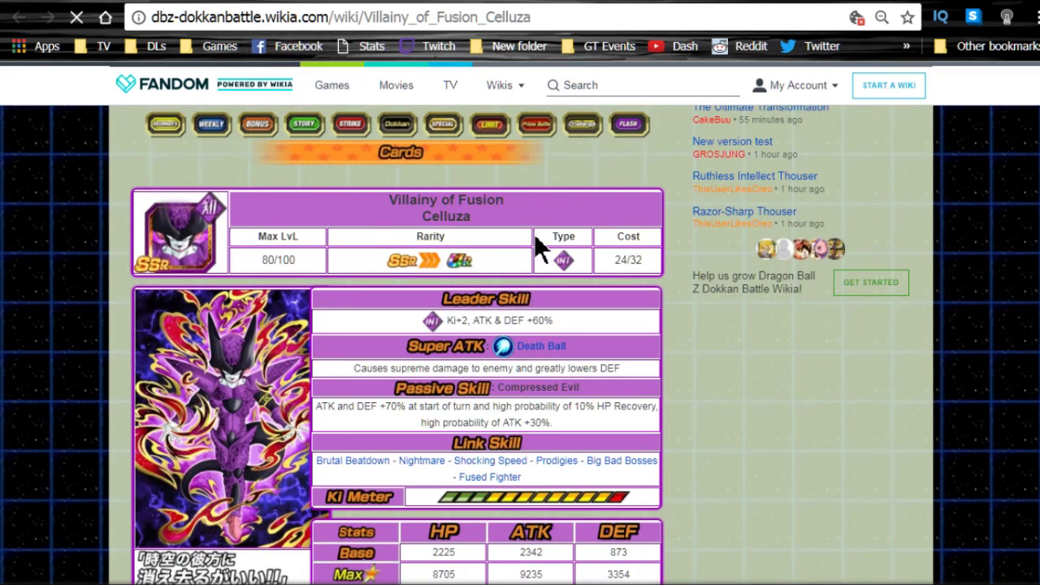
pyautogui.scroll(-1, 671, 409)
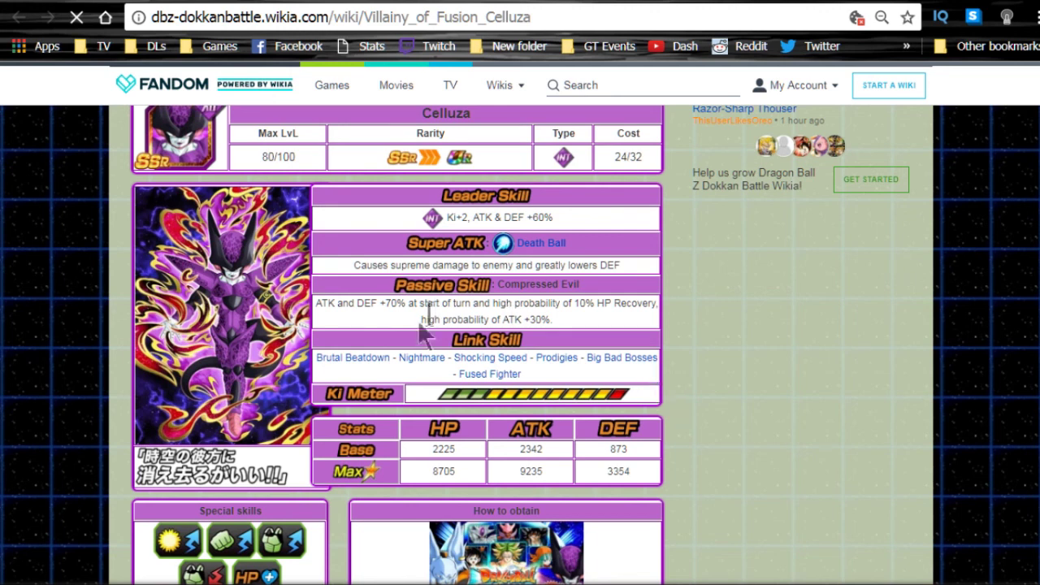
pyautogui.moveTo(372, 303); pyautogui.dragTo(613, 328)
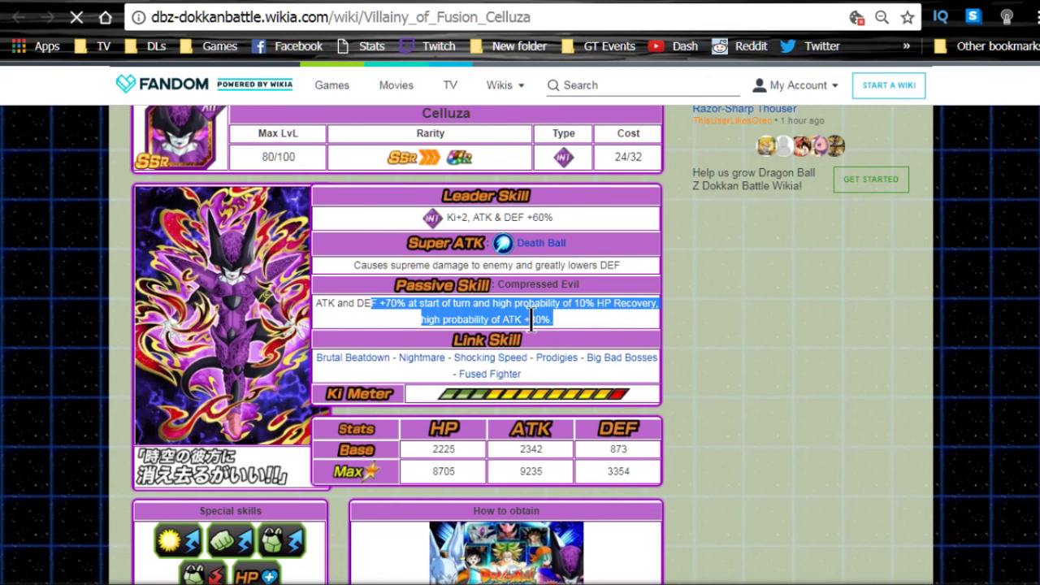
pyautogui.click(620, 307)
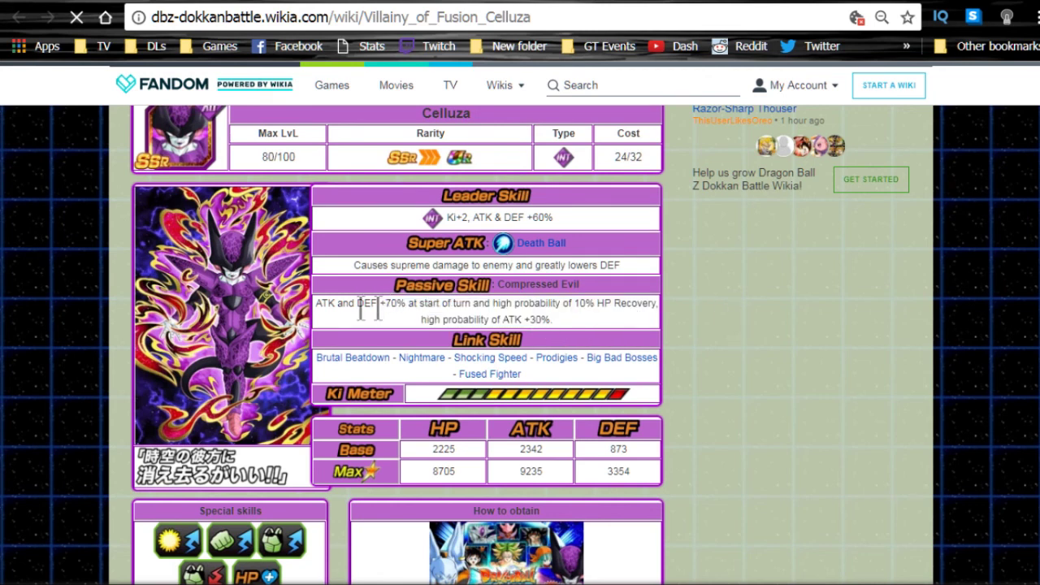
pyautogui.moveTo(406, 303); pyautogui.dragTo(317, 307)
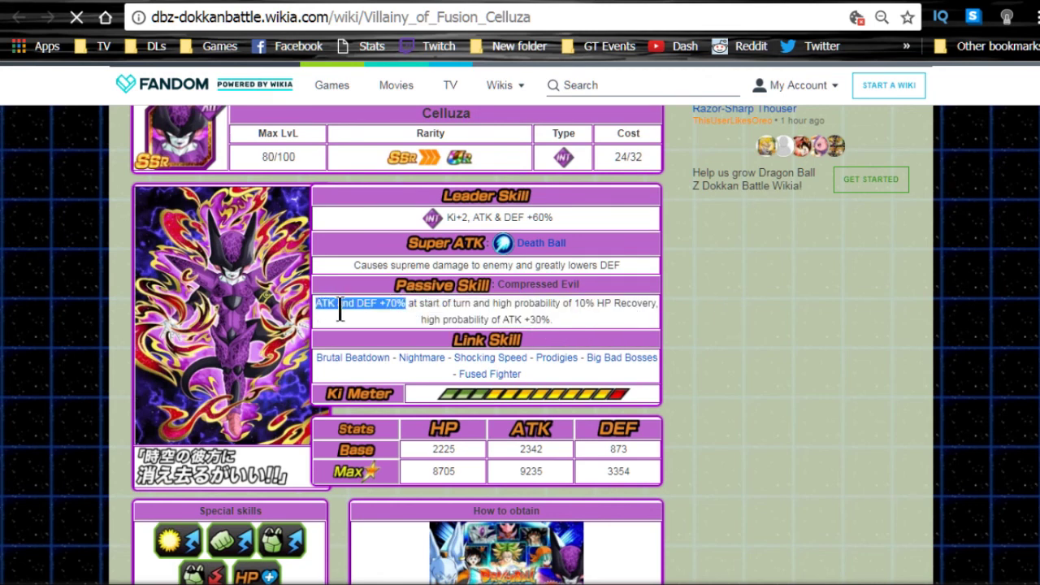
pyautogui.click(517, 327)
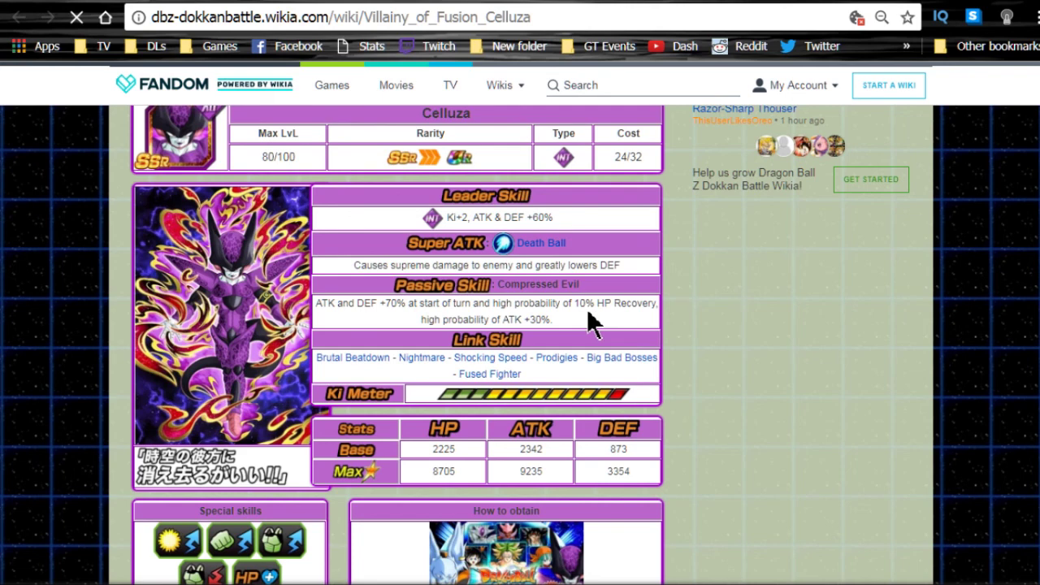
# Scroll down to Celluza's Special events section and back up.
pyautogui.scroll(-2, 588, 312)
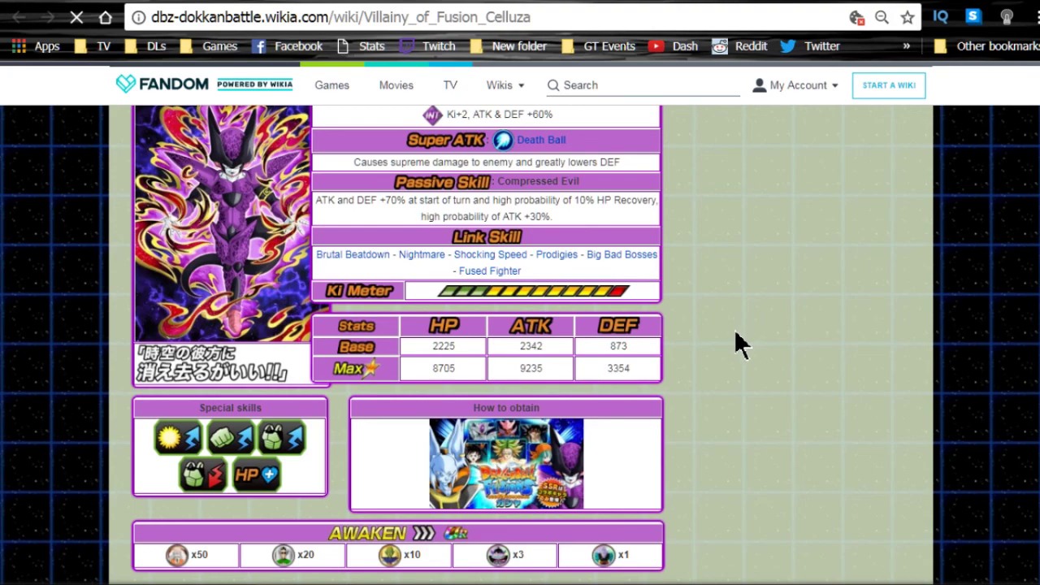
pyautogui.scroll(-1, 735, 334)
pyautogui.scroll(2, 736, 342)
pyautogui.scroll(-3, 733, 341)
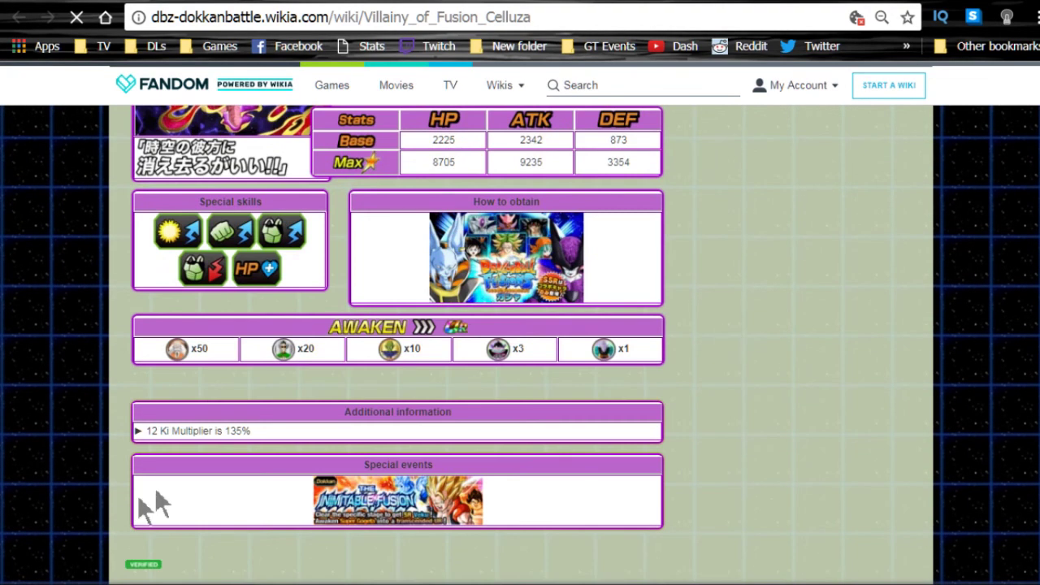
pyautogui.scroll(3, 569, 380)
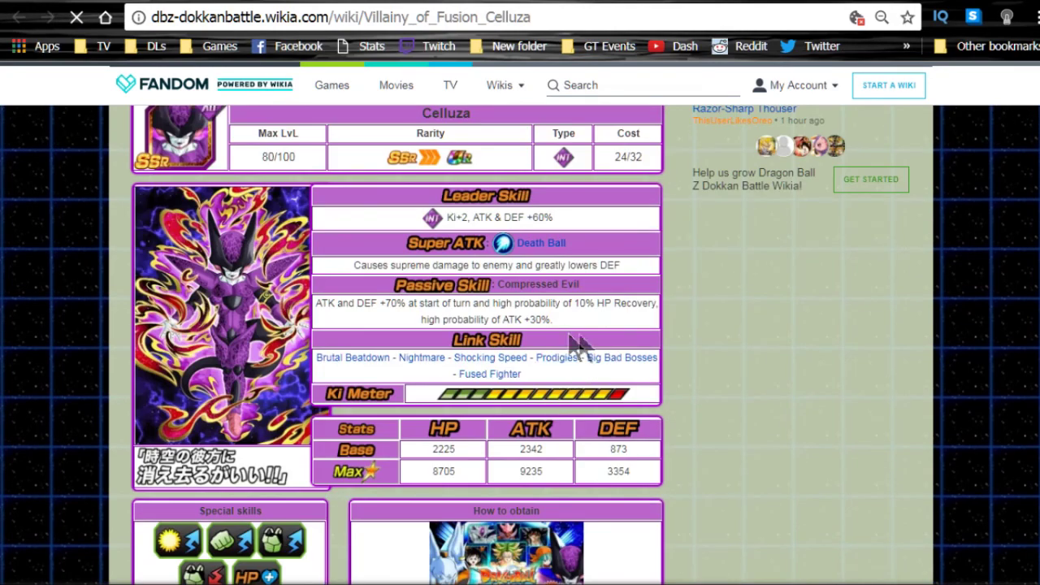
# Return to the Yo! Son Goku and His Friends Return!! page and find the Level 3: Abo & Kado Appear mission.
pyautogui.scroll(1, 419, 174)
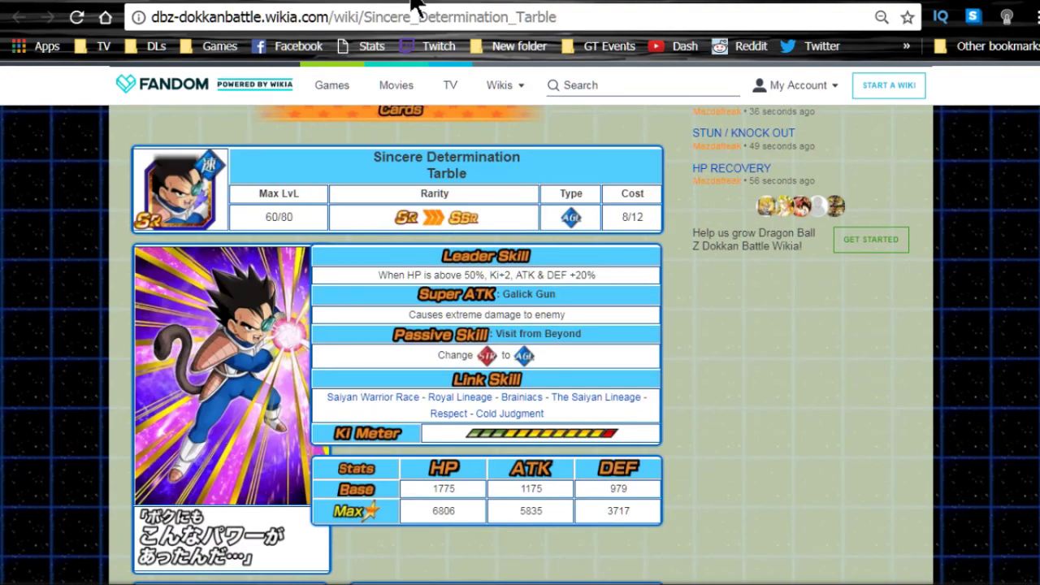
pyautogui.hotkey('alt', 'Left')
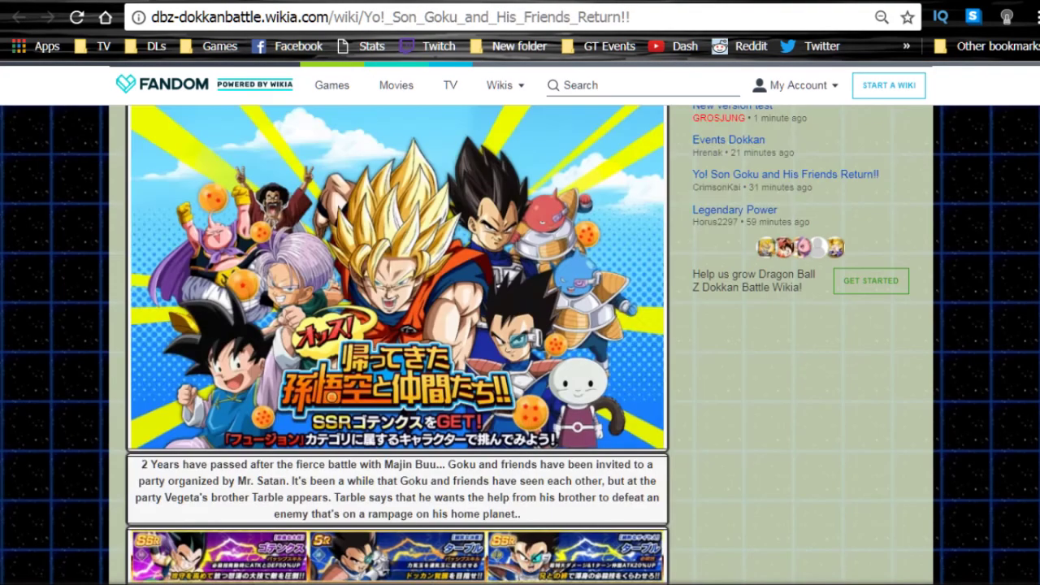
pyautogui.scroll(3, 520, 342)
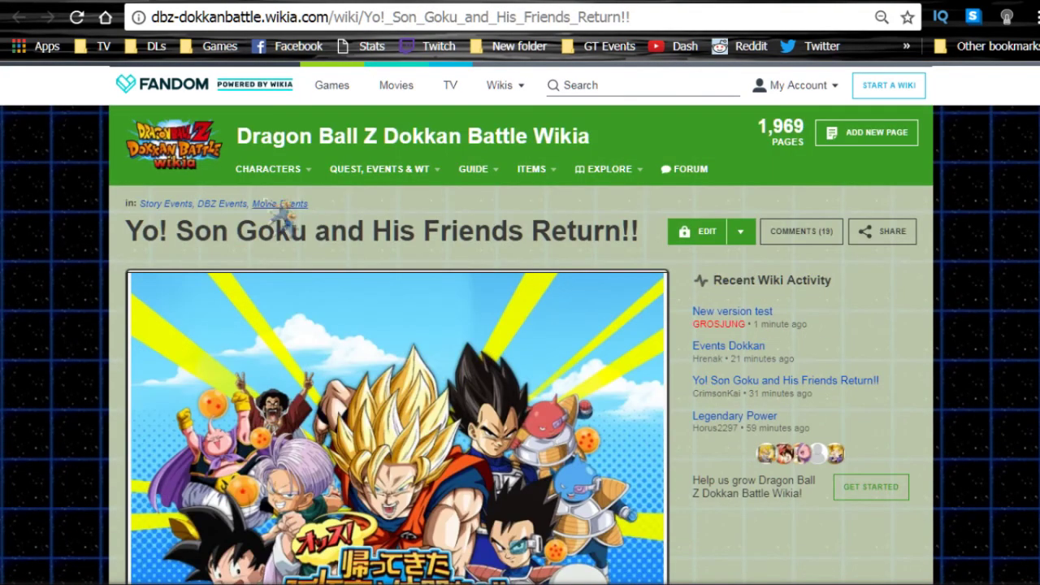
pyautogui.scroll(-6, 563, 244)
pyautogui.scroll(-1, 563, 261)
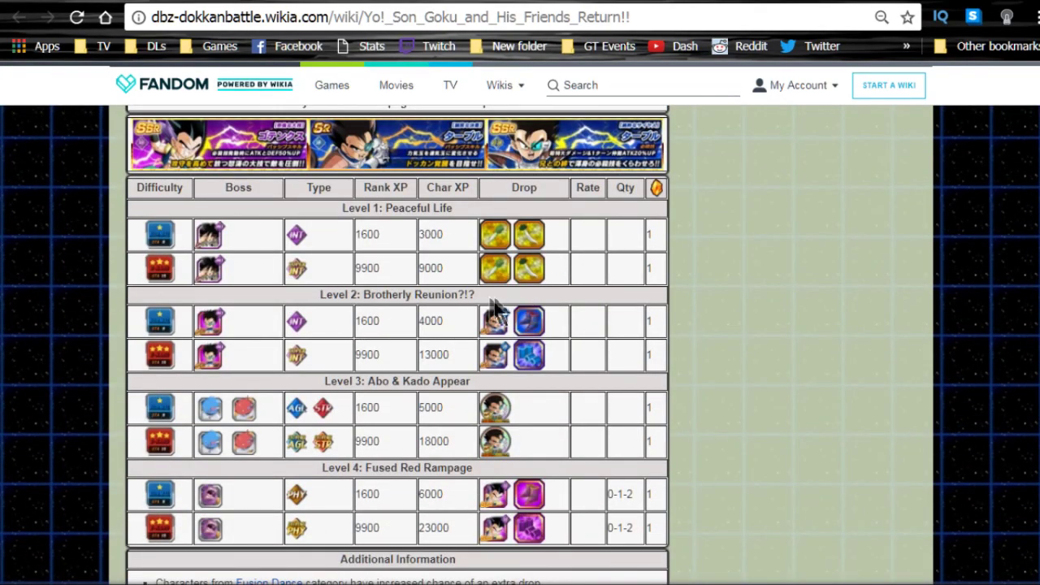
pyautogui.moveTo(355, 382); pyautogui.dragTo(475, 383)
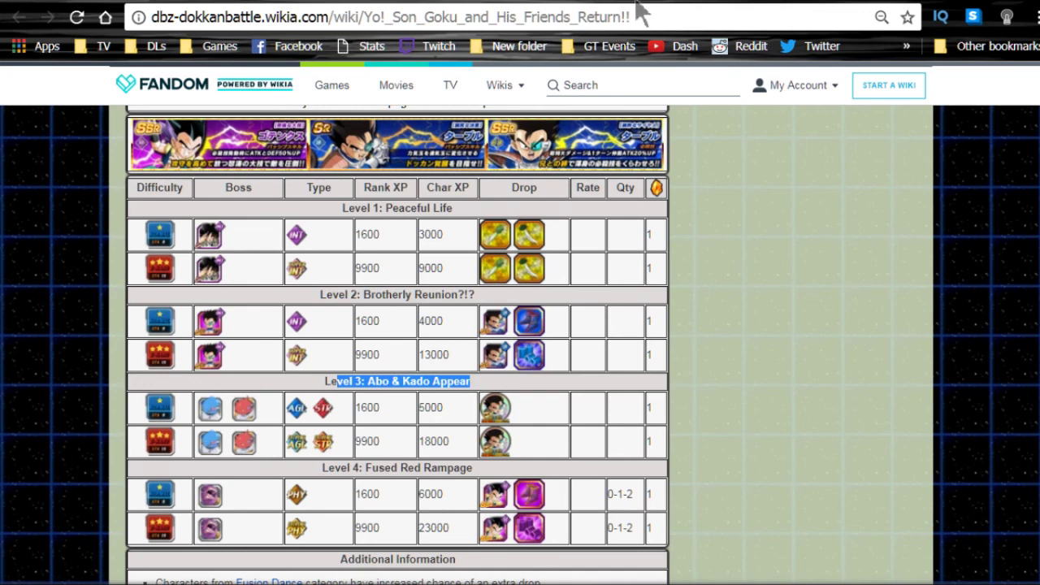
# Switch to the Pure Saiyan Tarble card page and highlight part of its passive skill.
pyautogui.click(665, 5)
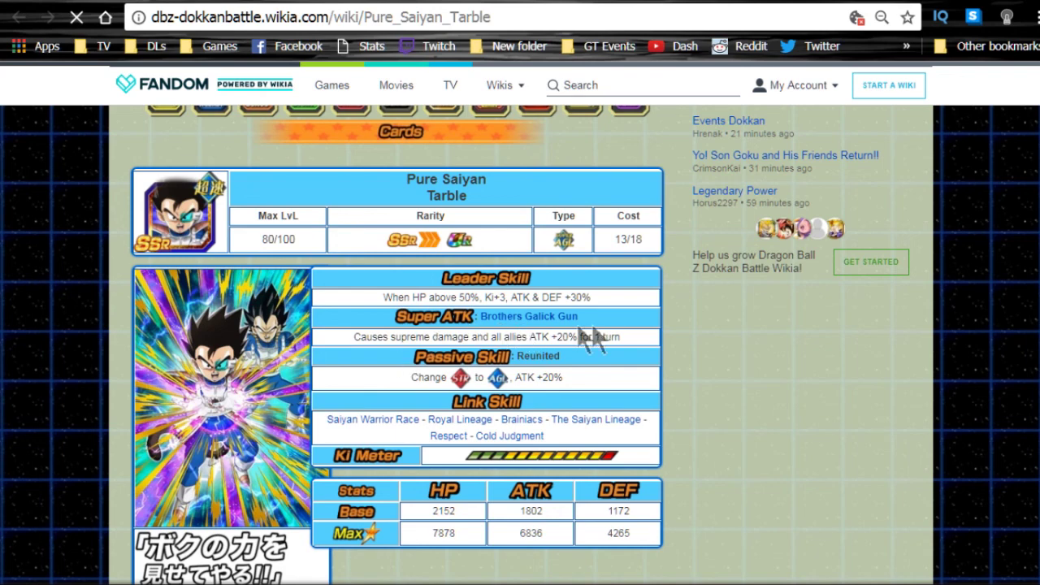
pyautogui.moveTo(431, 381); pyautogui.dragTo(542, 381)
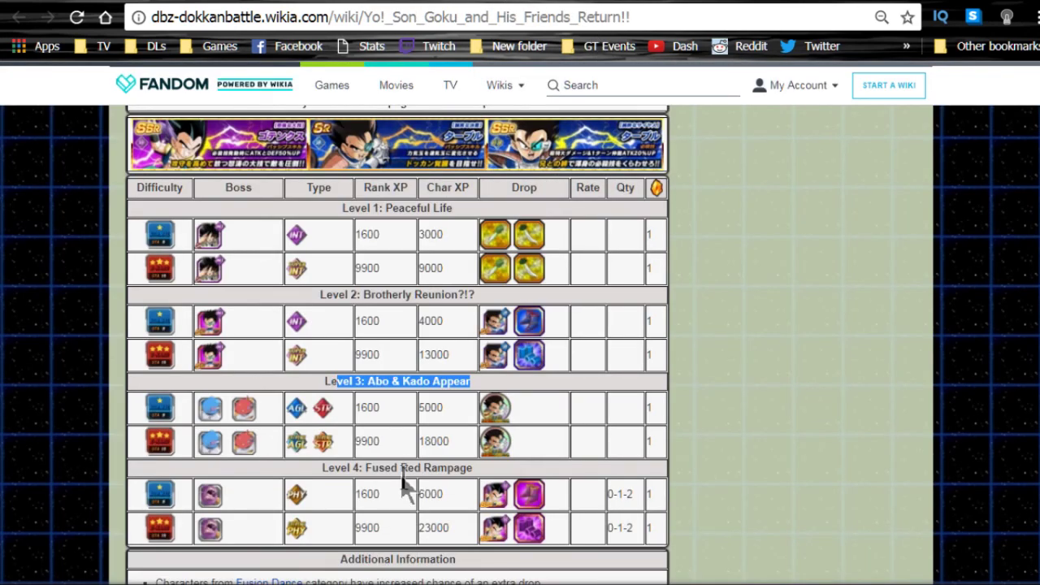
pyautogui.scroll(-1, 399, 474)
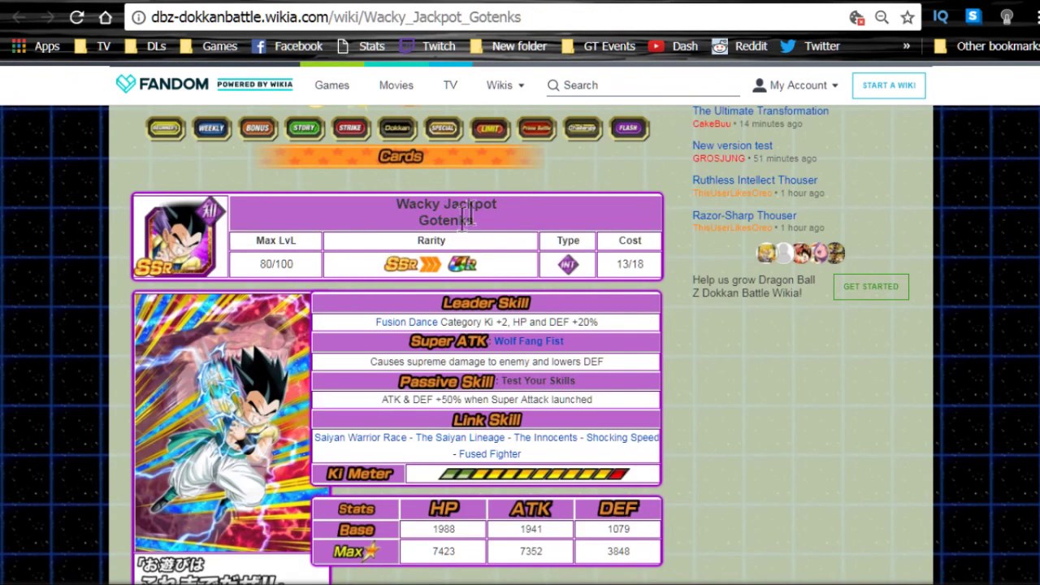
# On the Gotenks page, highlight the card title, the passive description and part of the leader skill.
pyautogui.doubleClick(453, 221)
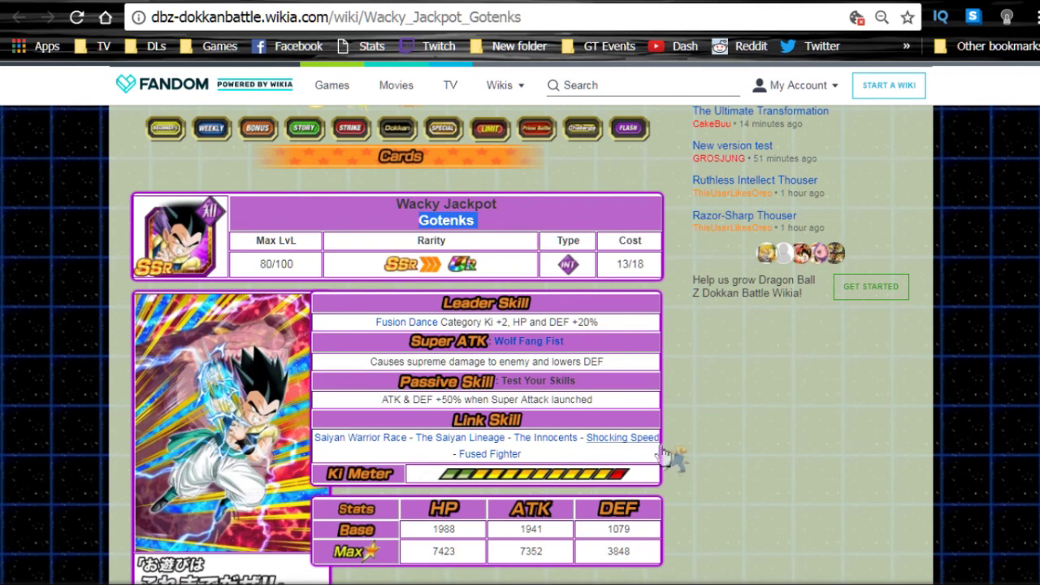
pyautogui.scroll(-3, 654, 452)
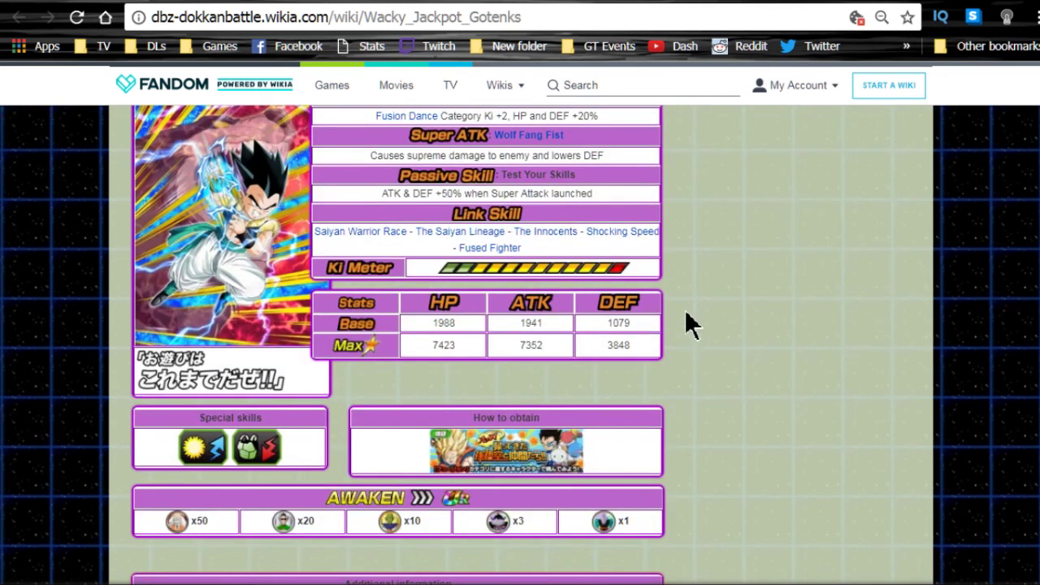
pyautogui.scroll(1, 685, 309)
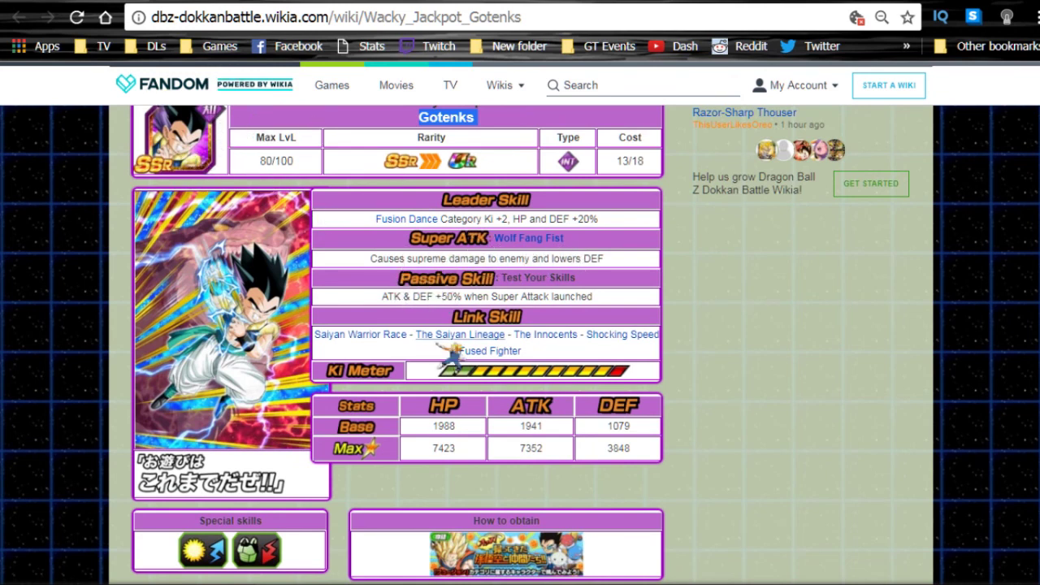
pyautogui.moveTo(382, 297); pyautogui.dragTo(601, 309)
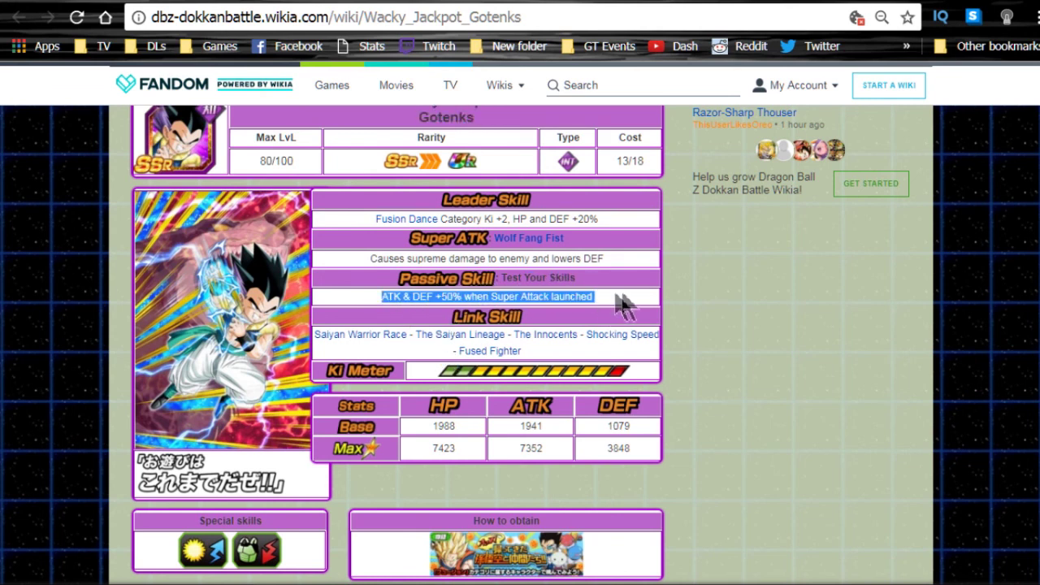
pyautogui.click(631, 302)
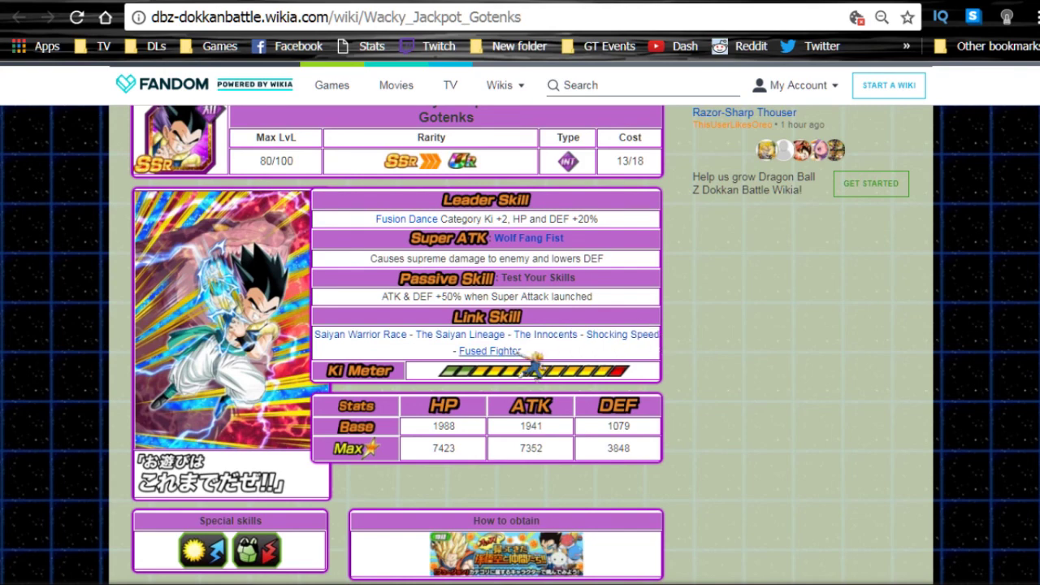
pyautogui.scroll(-2, 455, 351)
pyautogui.scroll(2, 441, 358)
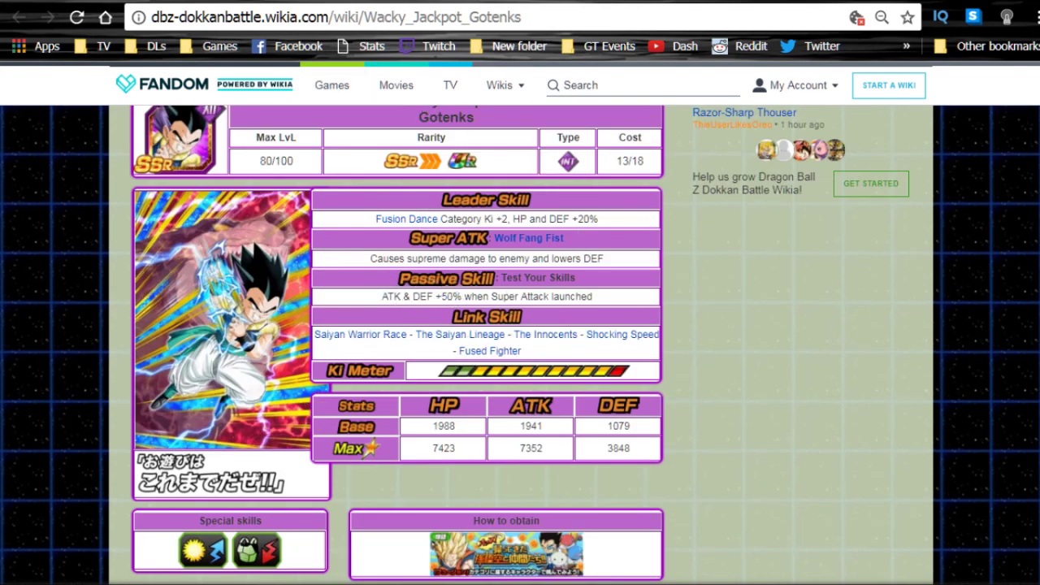
pyautogui.scroll(1, 613, 294)
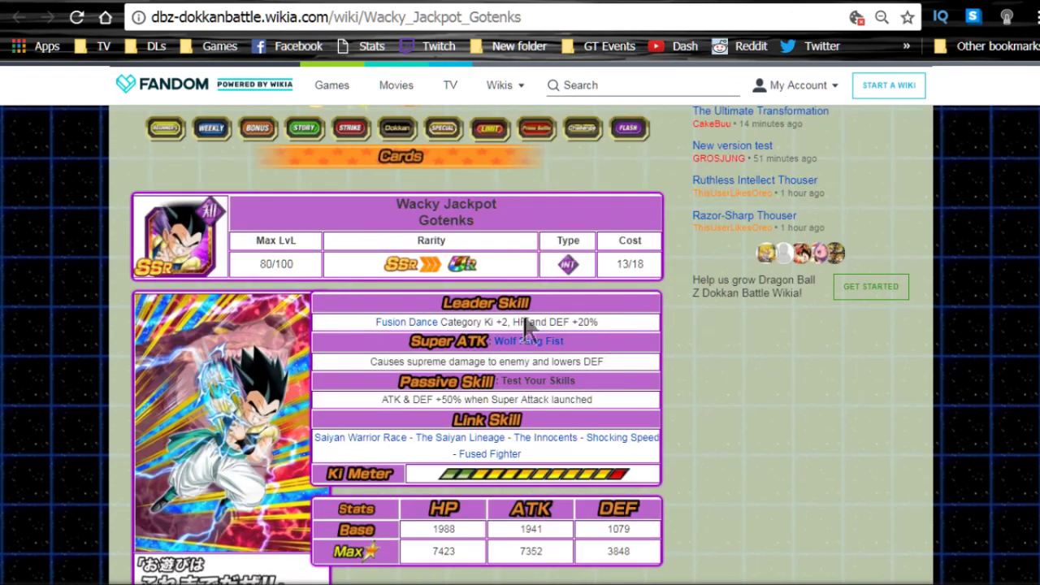
pyautogui.moveTo(441, 323); pyautogui.dragTo(606, 323)
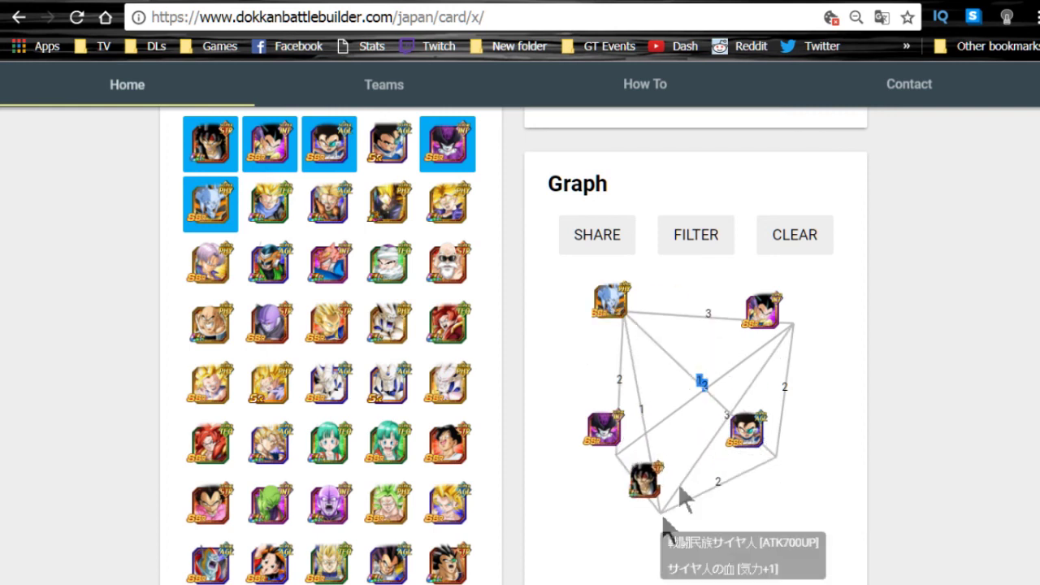
# Open and dismiss context menus over the builder's link graph.
pyautogui.rightClick(689, 353)
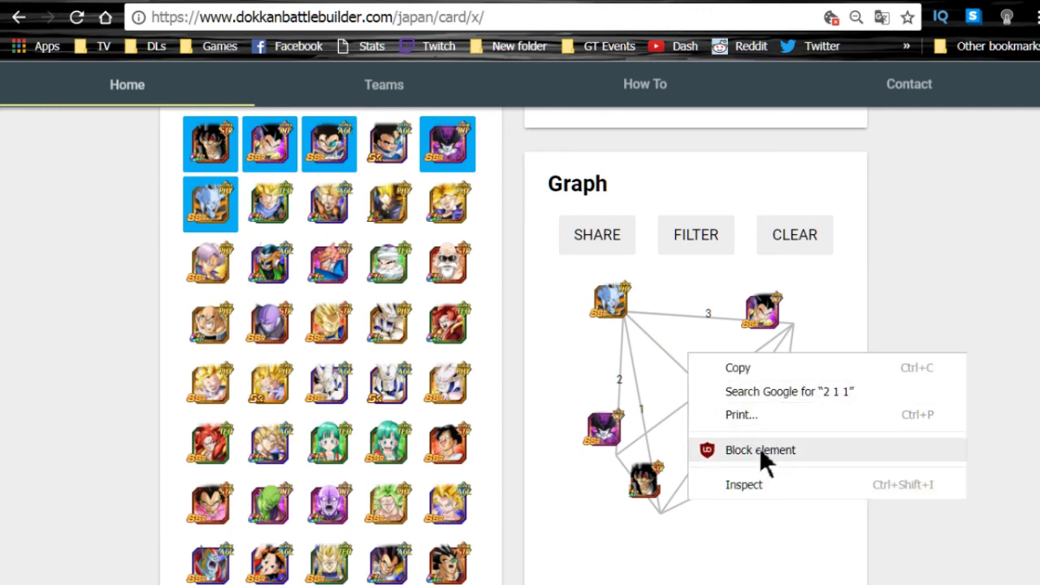
pyautogui.click(804, 267)
pyautogui.rightClick(805, 267)
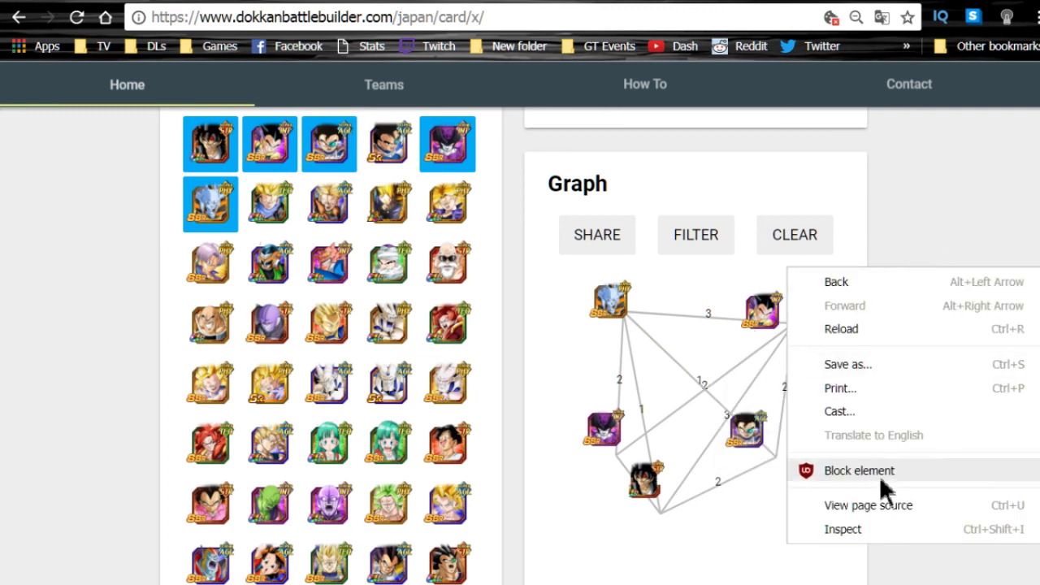
pyautogui.rightClick(955, 170)
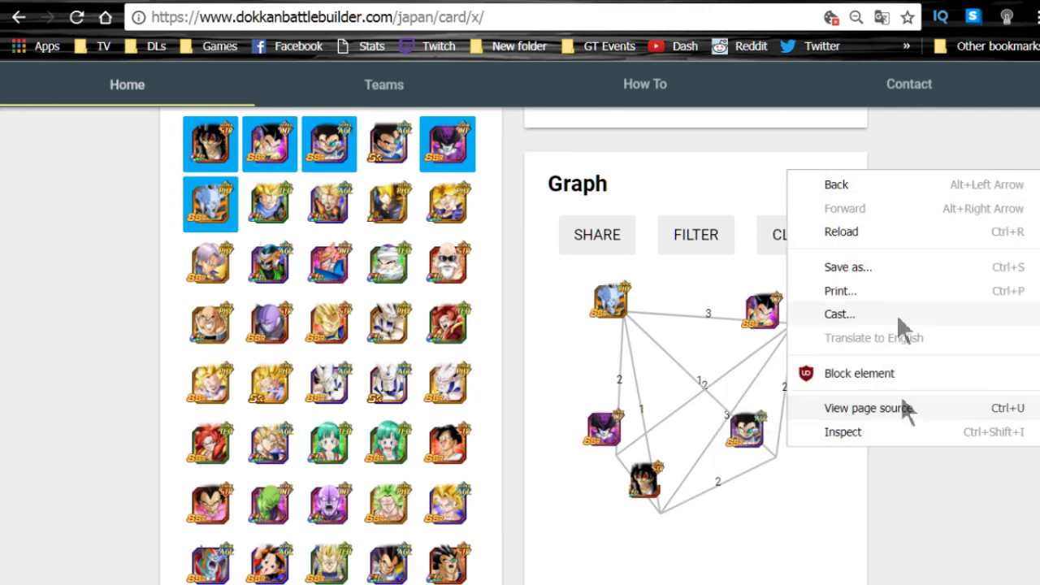
pyautogui.click(829, 553)
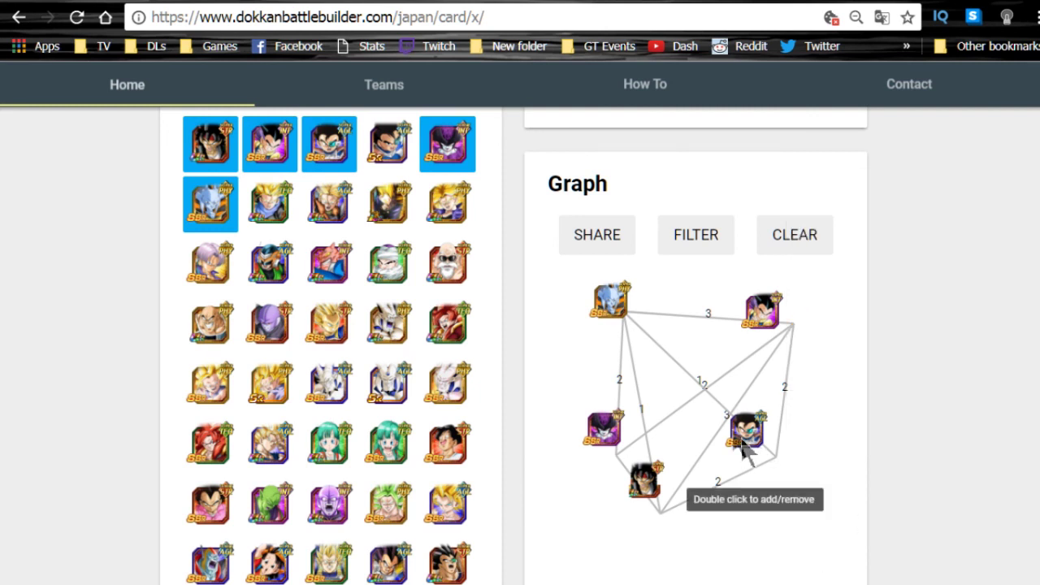
# Reload the builder with the selection reset and translate the page into English.
pyautogui.moveTo(673, 370)
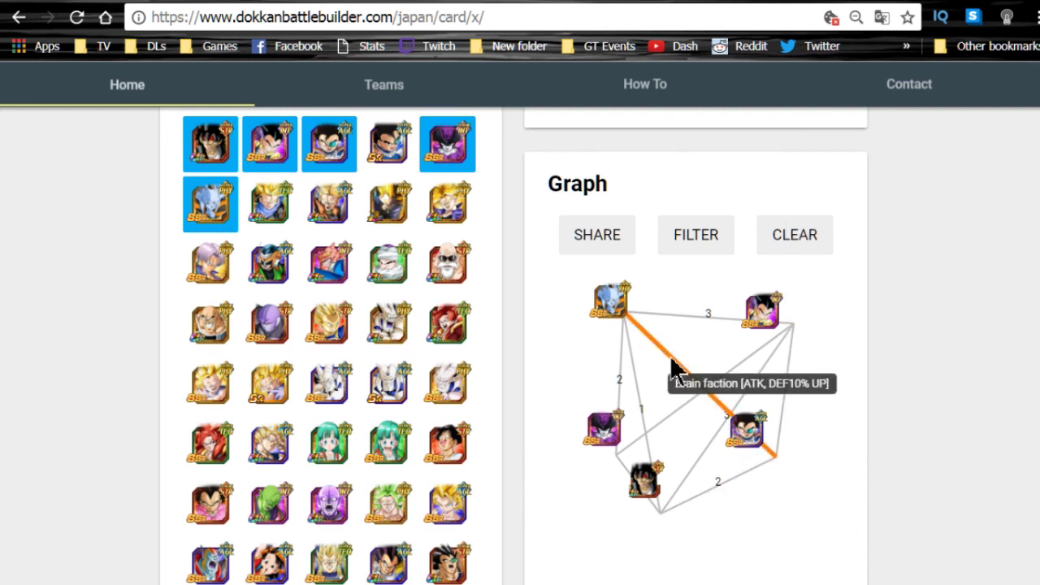
pyautogui.click(76, 16)
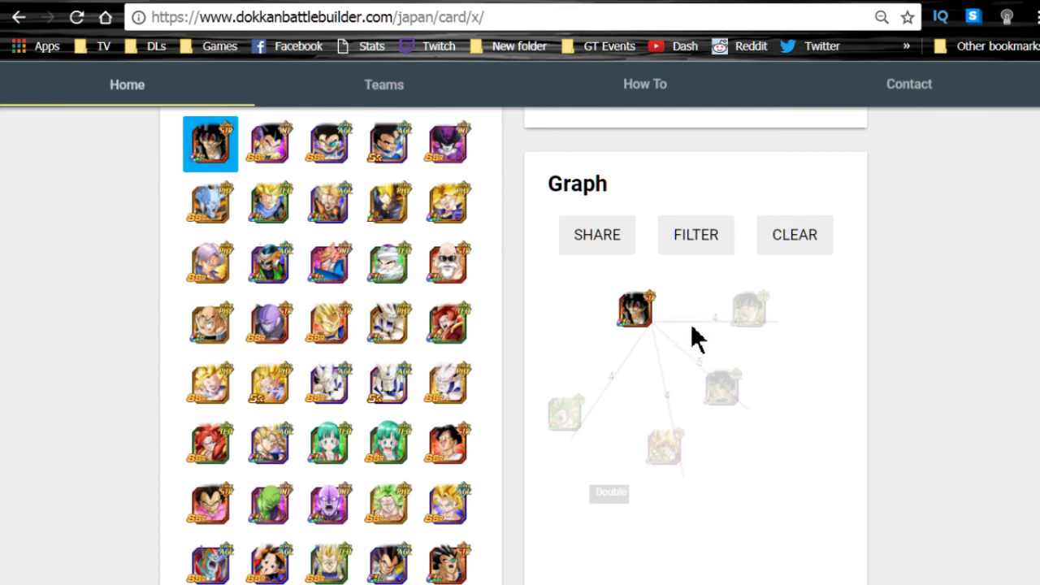
pyautogui.moveTo(695, 326)
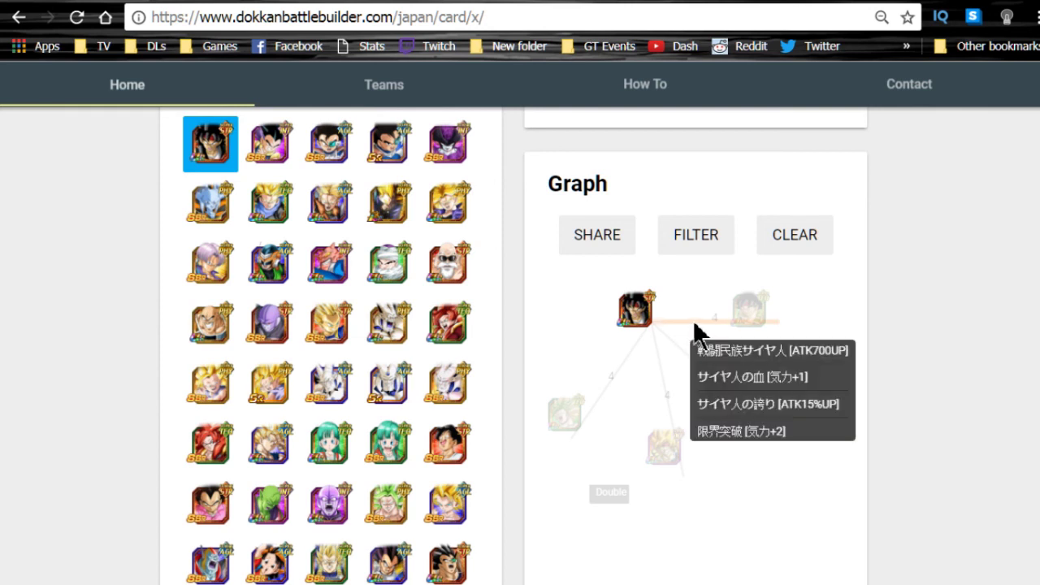
pyautogui.rightClick(849, 313)
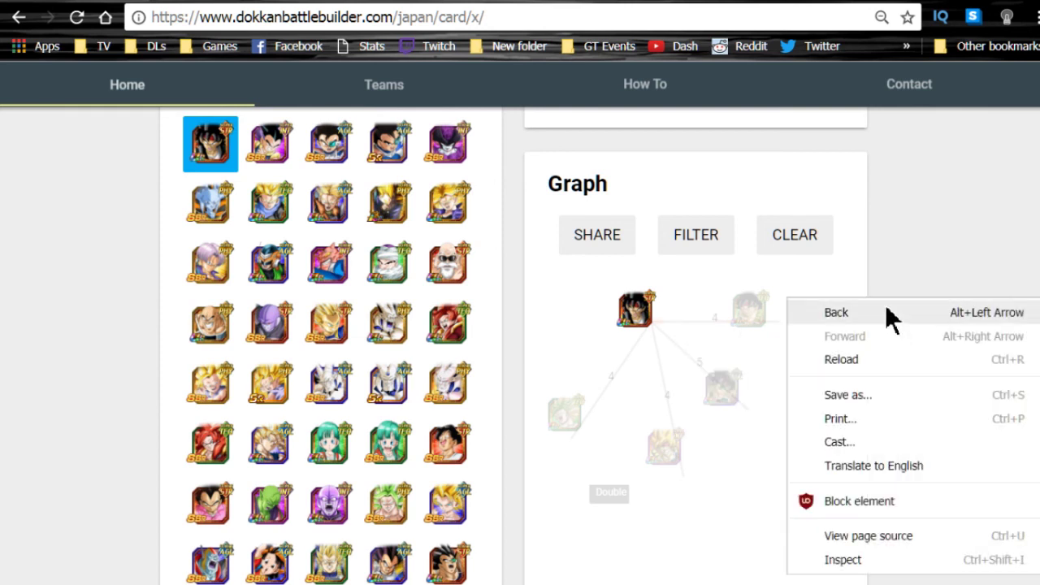
pyautogui.click(868, 462)
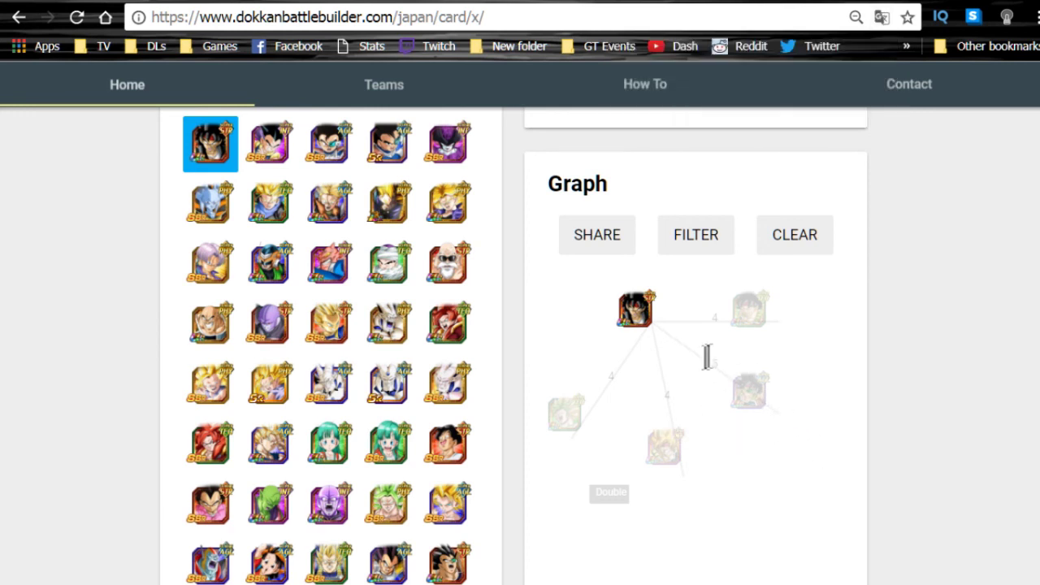
pyautogui.moveTo(699, 358)
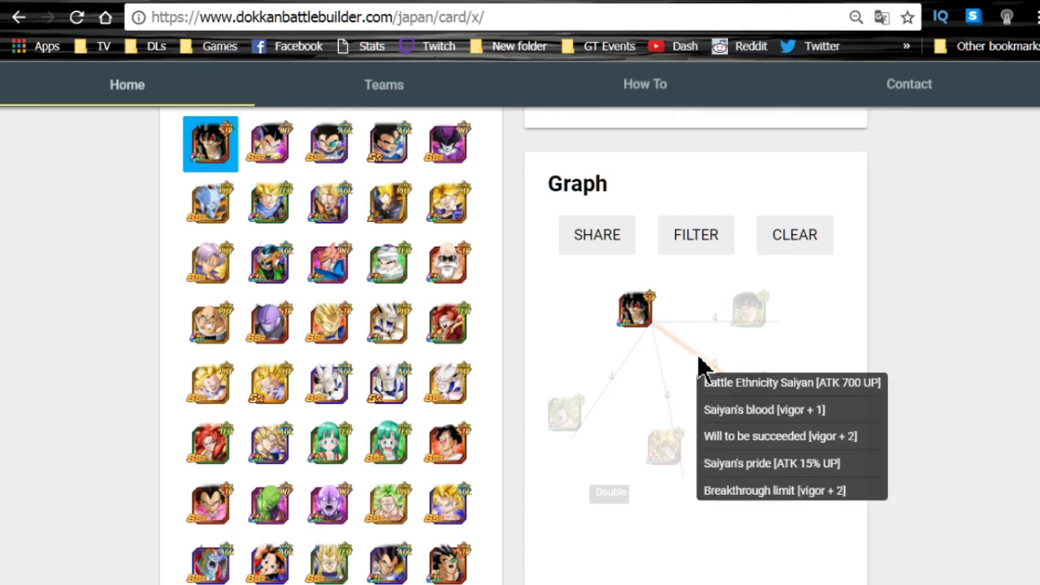
# Filter the graph to minimum link count 4 with SSR, UR and LR rarities.
pyautogui.click(696, 236)
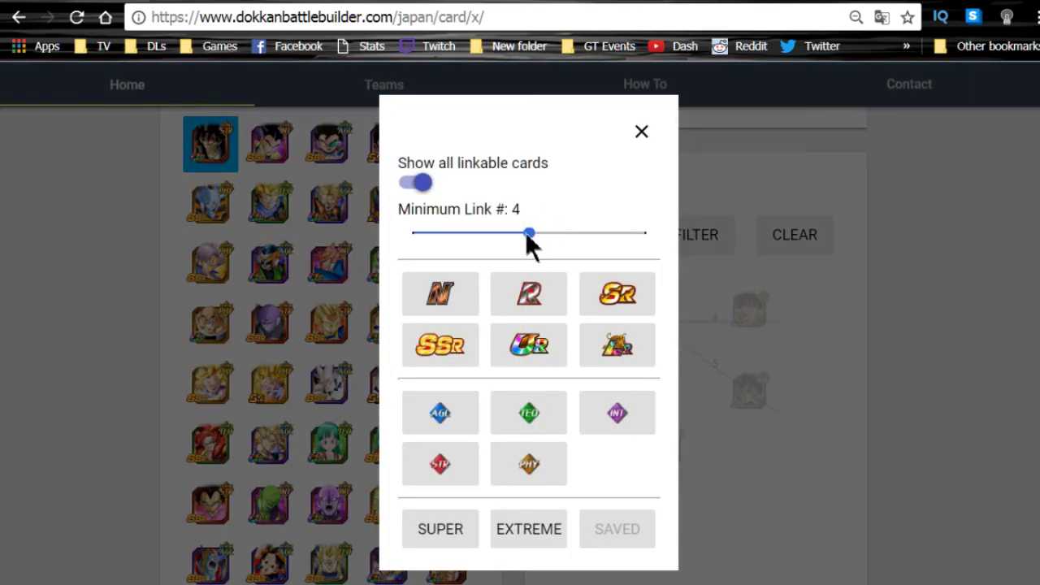
pyautogui.moveTo(526, 233); pyautogui.dragTo(499, 244)
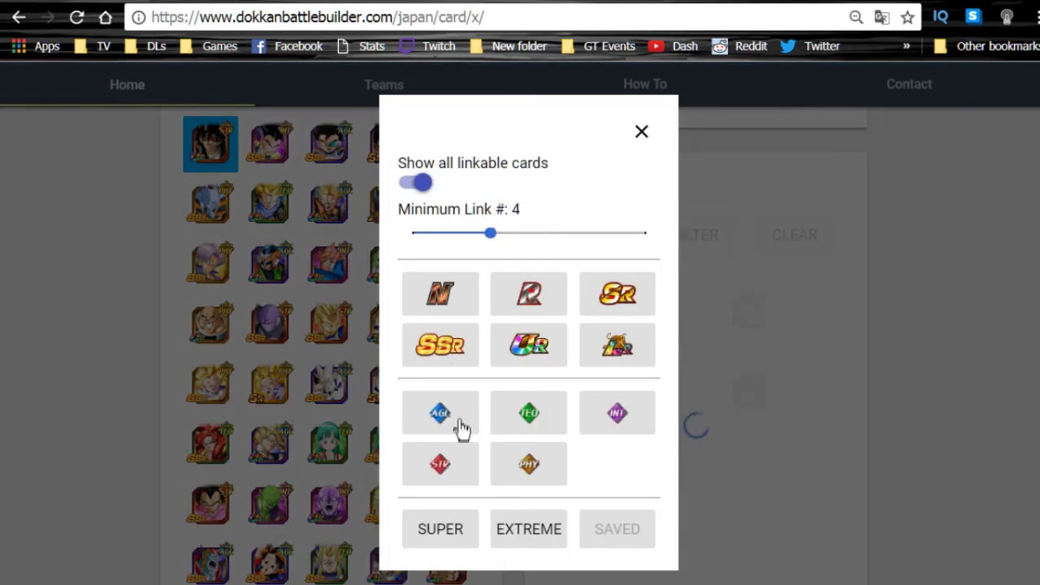
pyautogui.click(443, 357)
pyautogui.click(536, 358)
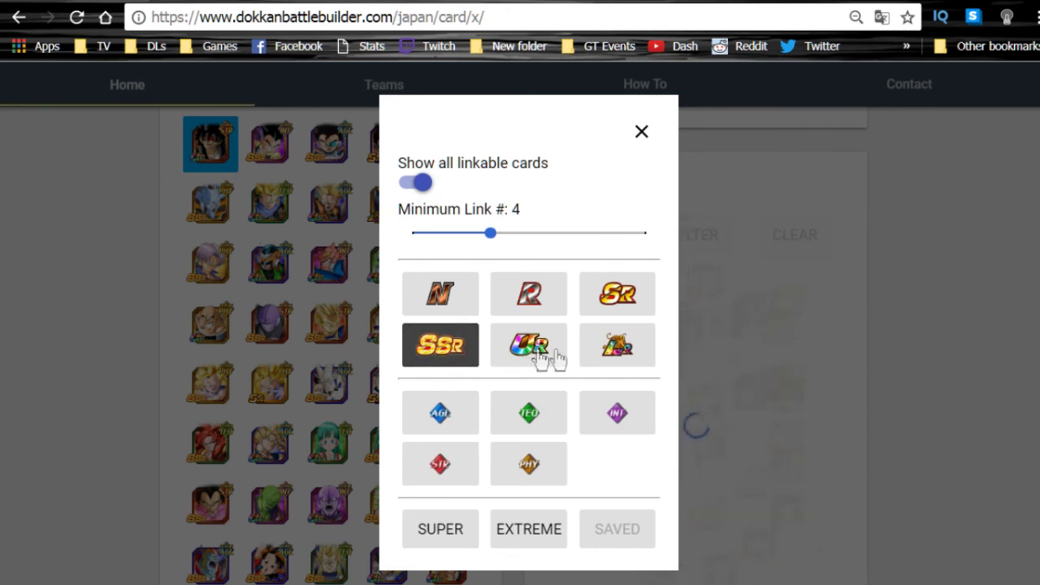
pyautogui.click(633, 355)
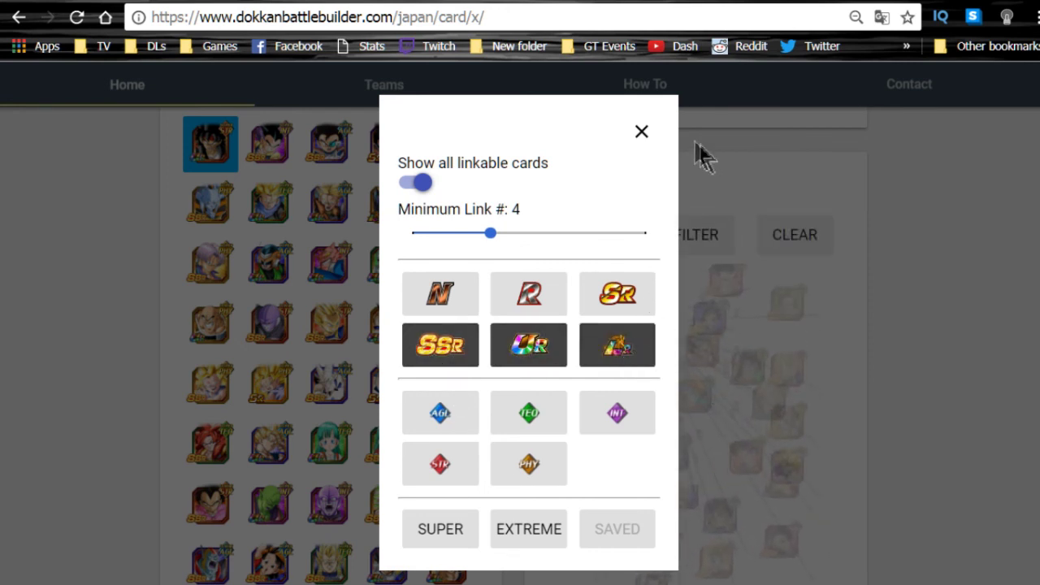
pyautogui.click(641, 132)
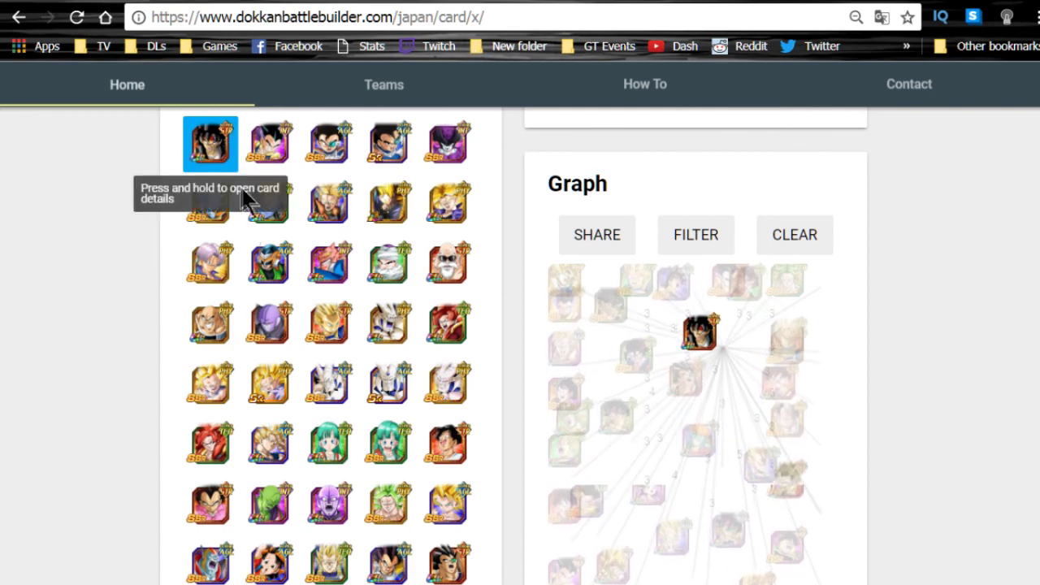
# Limit the graph's partners to STR-type cards.
pyautogui.moveTo(715, 441)
pyautogui.scroll(-2, 885, 345)
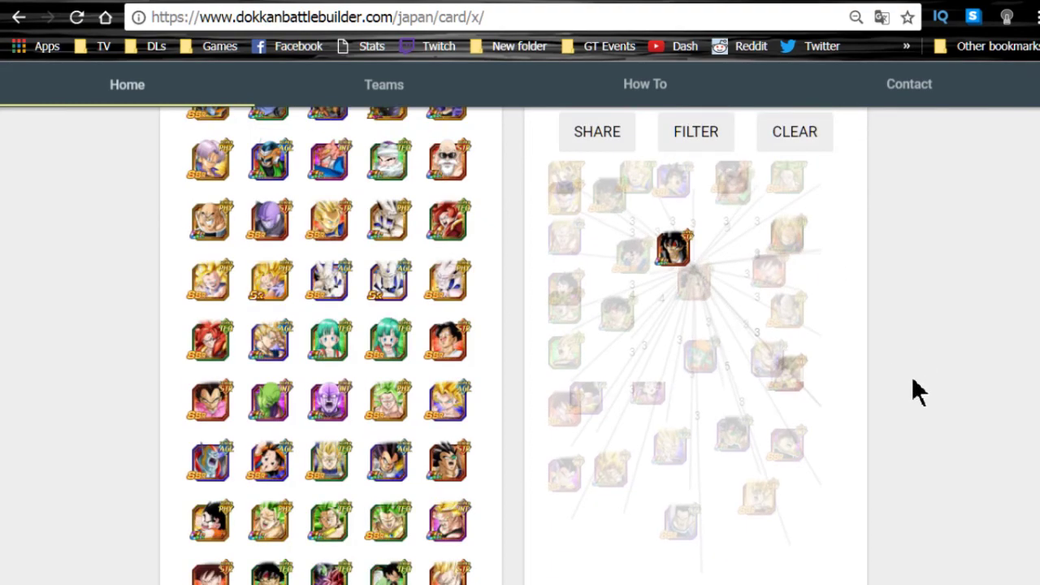
pyautogui.scroll(2, 905, 395)
pyautogui.click(723, 244)
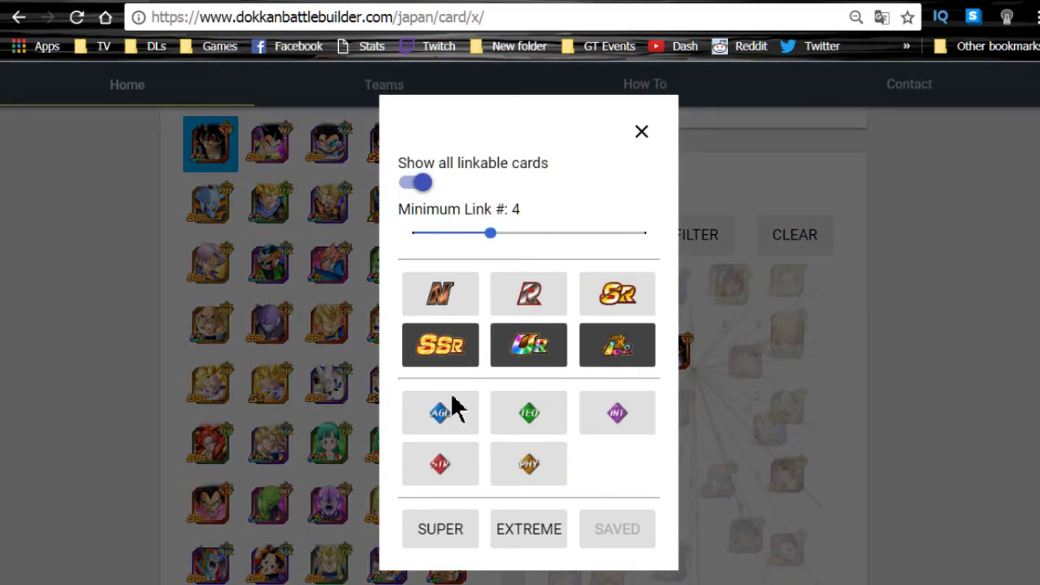
pyautogui.click(449, 475)
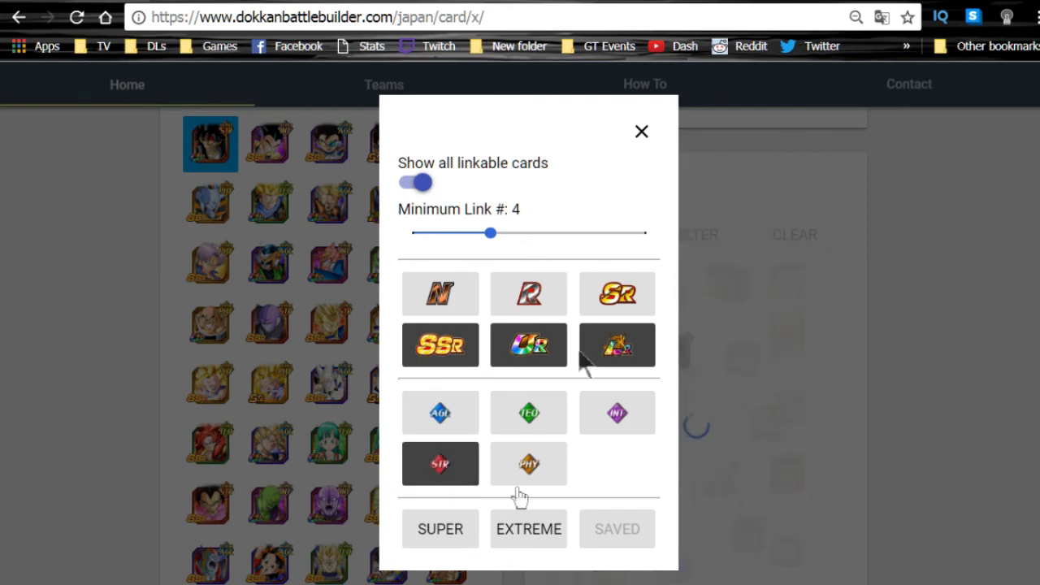
pyautogui.click(642, 133)
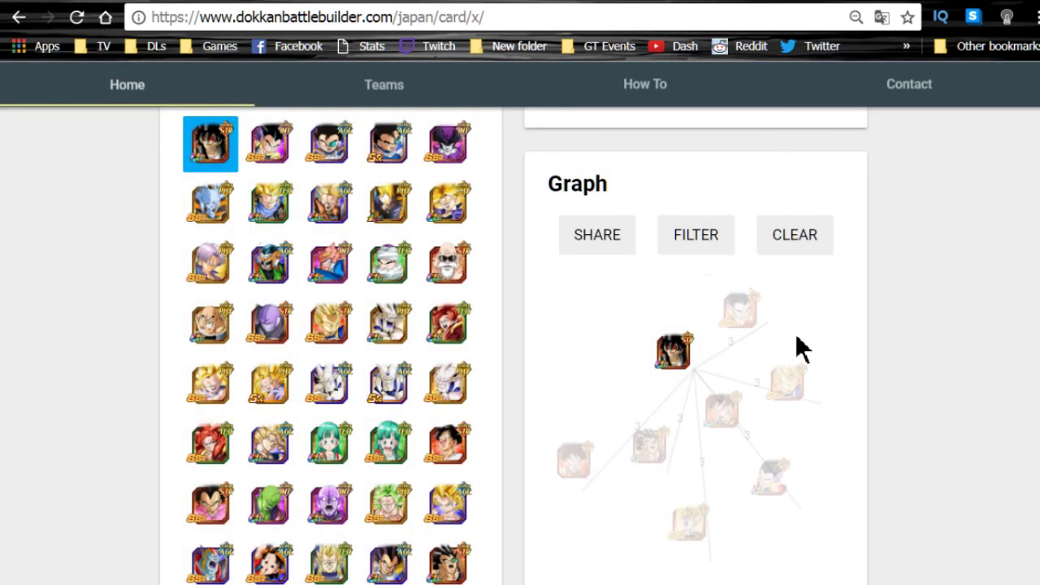
# Drag the centre card up and to the left in the link graph.
pyautogui.moveTo(673, 364); pyautogui.dragTo(641, 332)
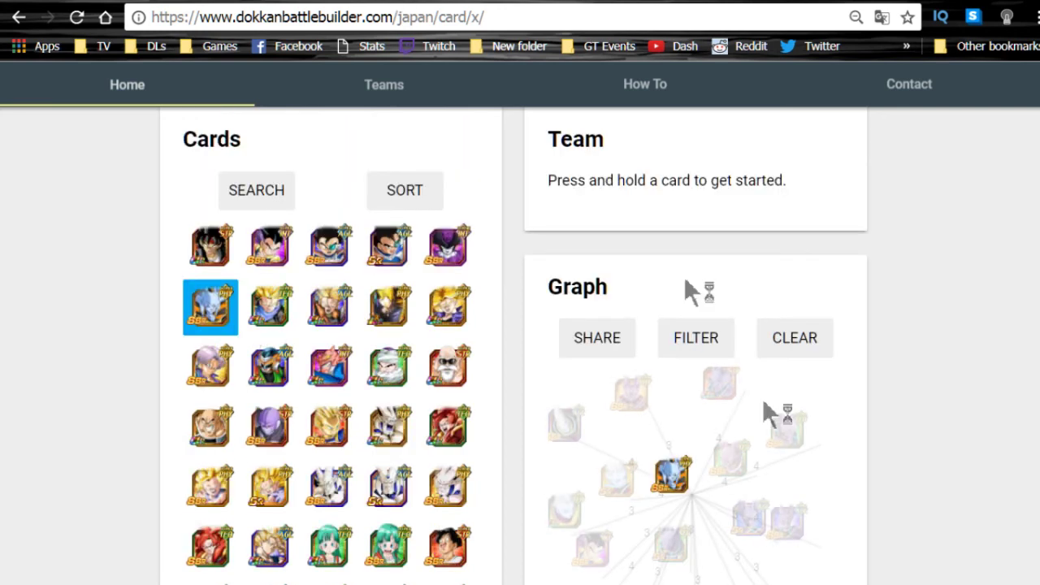
# Show the link tooltips for one partner: Brain faction, Astounding speed, Gourmet and God's dimension.
pyautogui.scroll(-2, 766, 418)
pyautogui.scroll(-1, 845, 430)
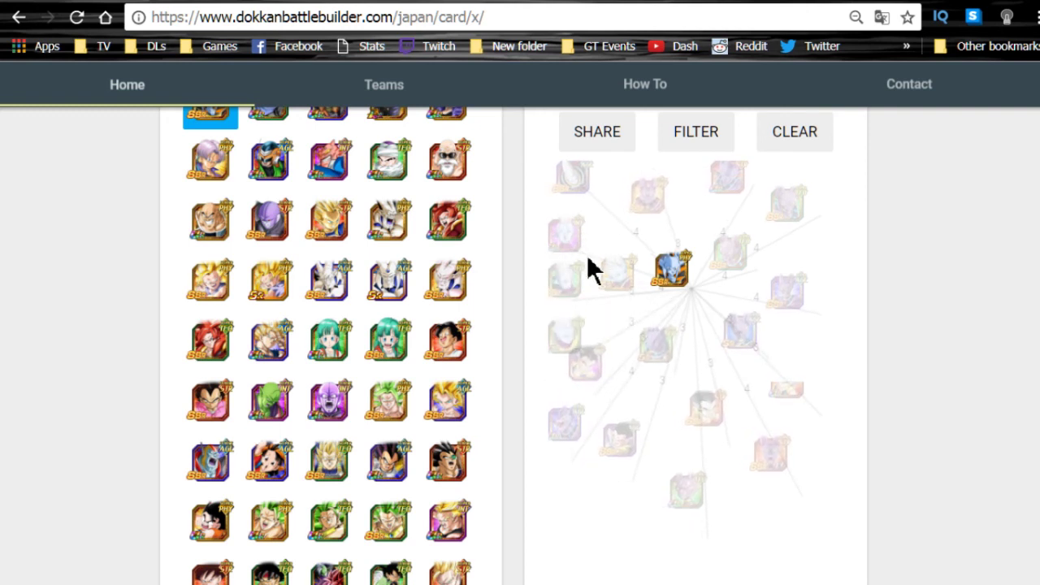
pyautogui.moveTo(595, 267)
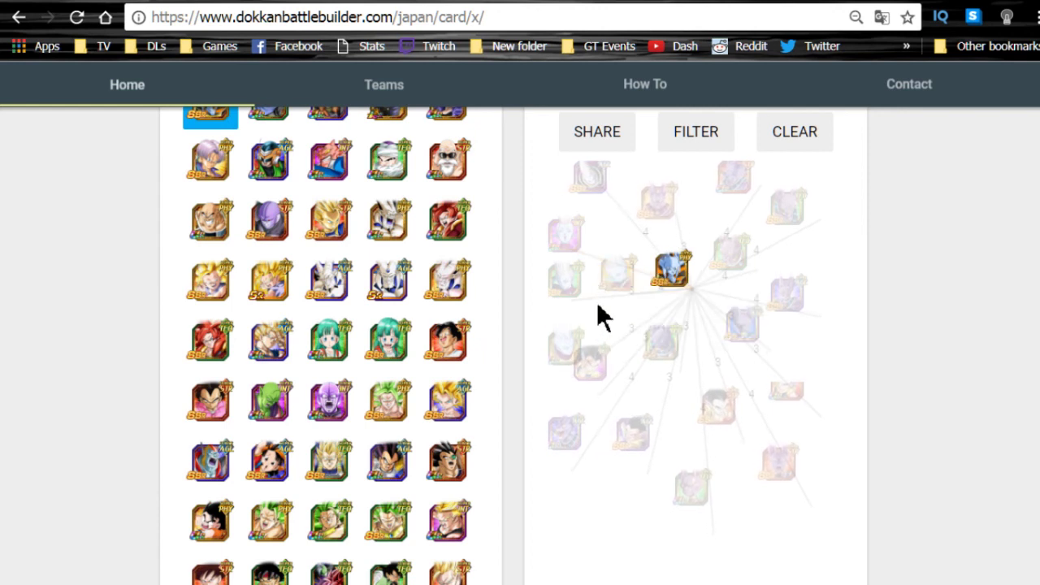
pyautogui.moveTo(599, 311)
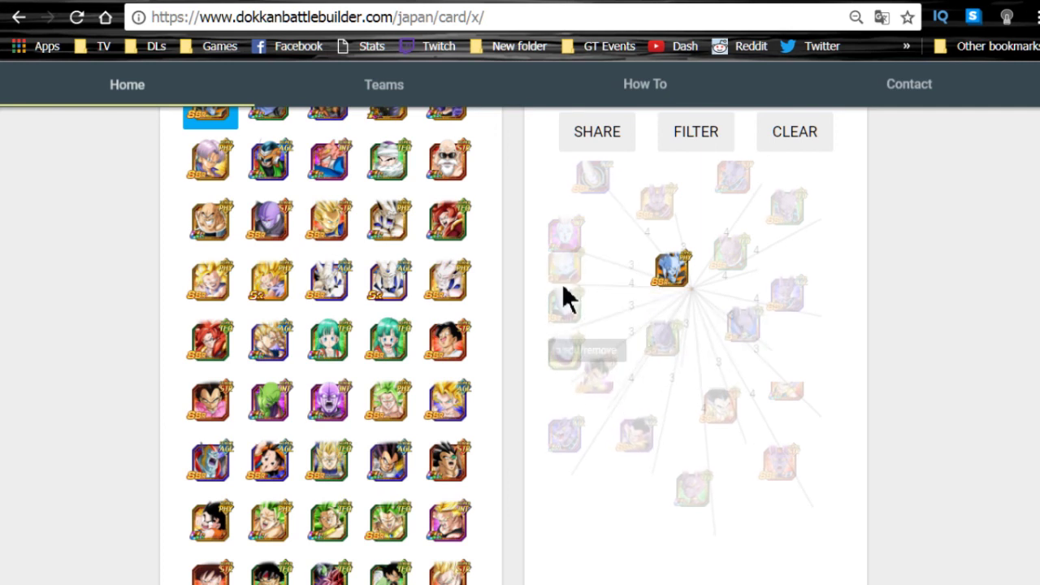
pyautogui.moveTo(601, 289)
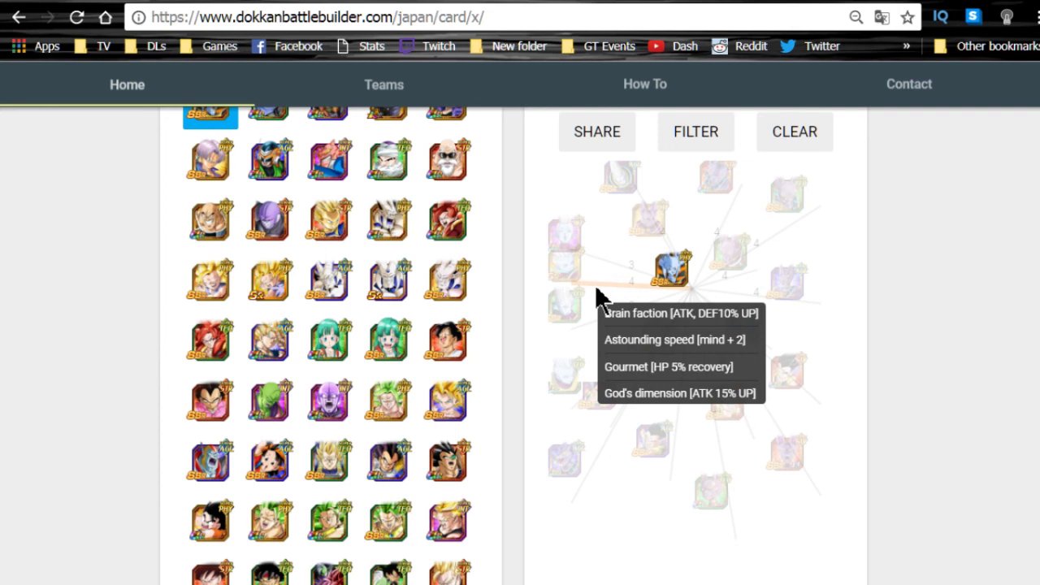
# Nudge a partner node rightward, then reload to show the fifth top-row card's few-partner graph.
pyautogui.moveTo(548, 283); pyautogui.dragTo(605, 296)
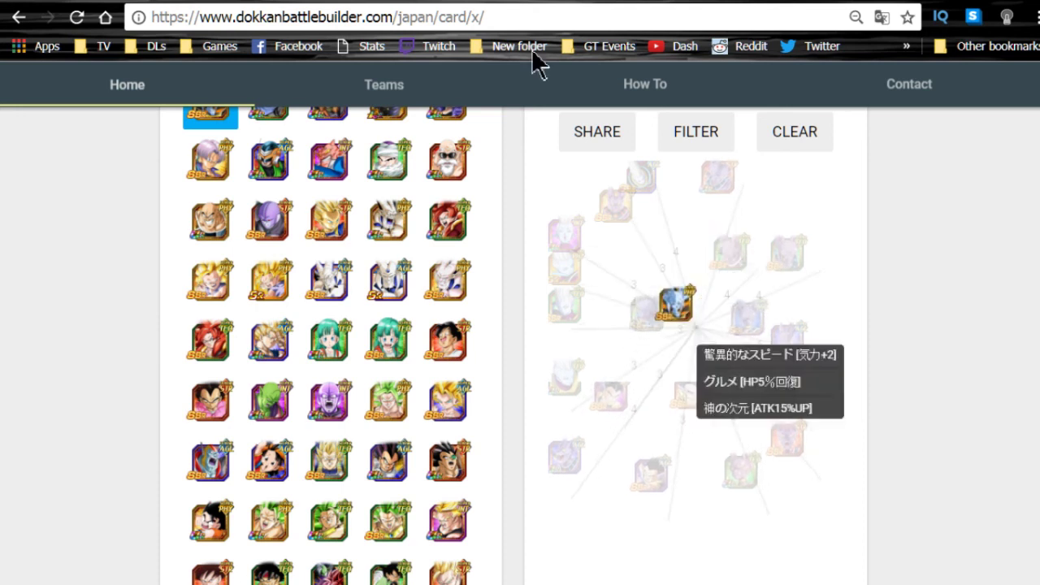
pyautogui.press('F5')
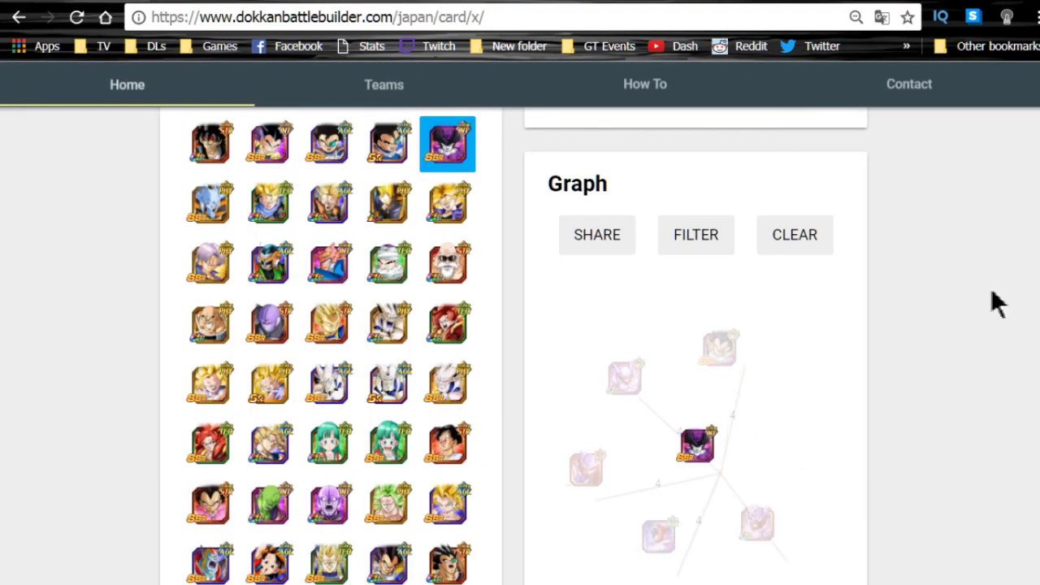
pyautogui.scroll(-2, 994, 301)
pyautogui.scroll(1, 510, 344)
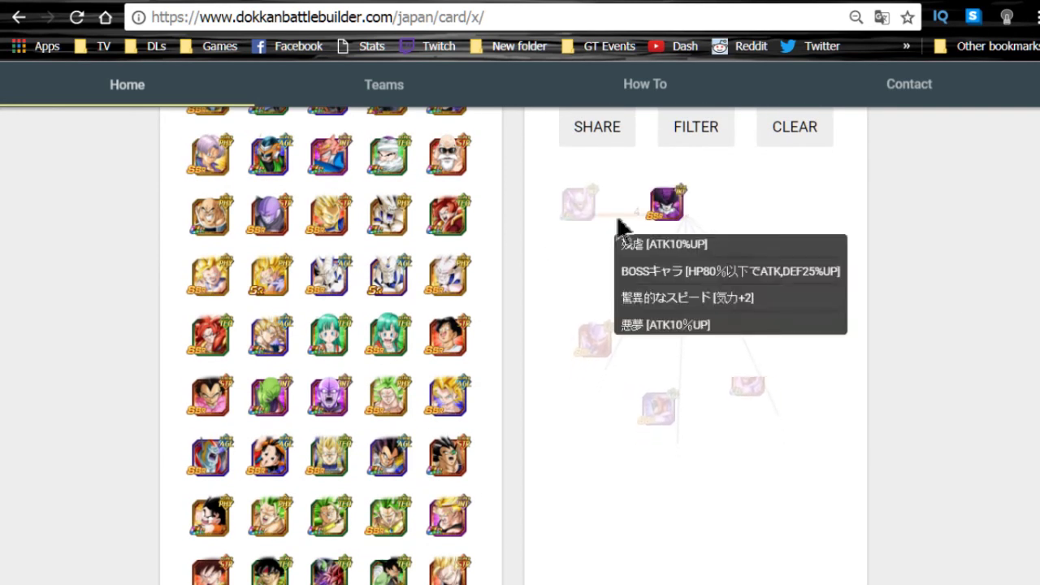
pyautogui.moveTo(619, 215)
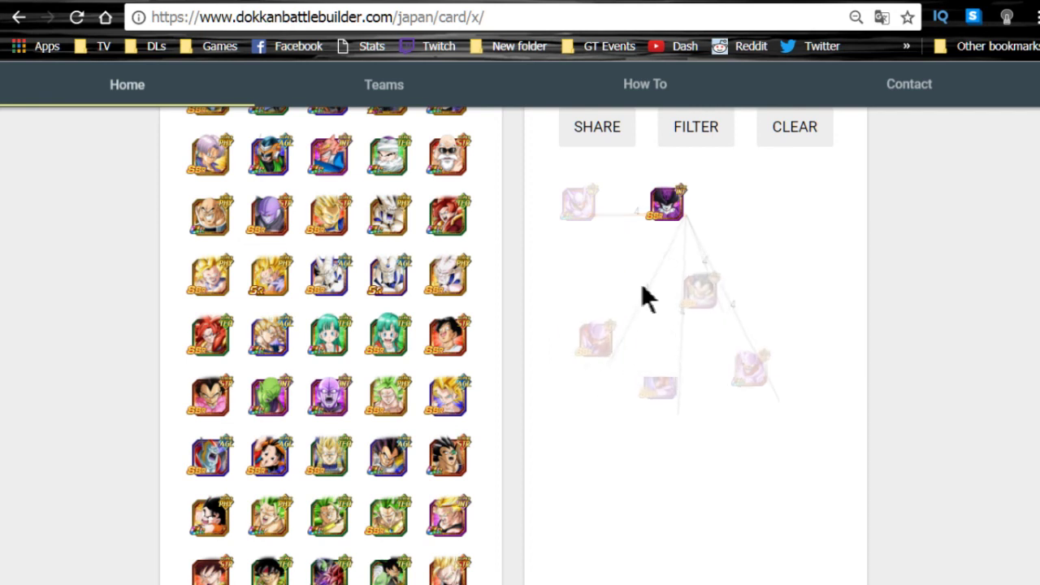
pyautogui.moveTo(659, 277)
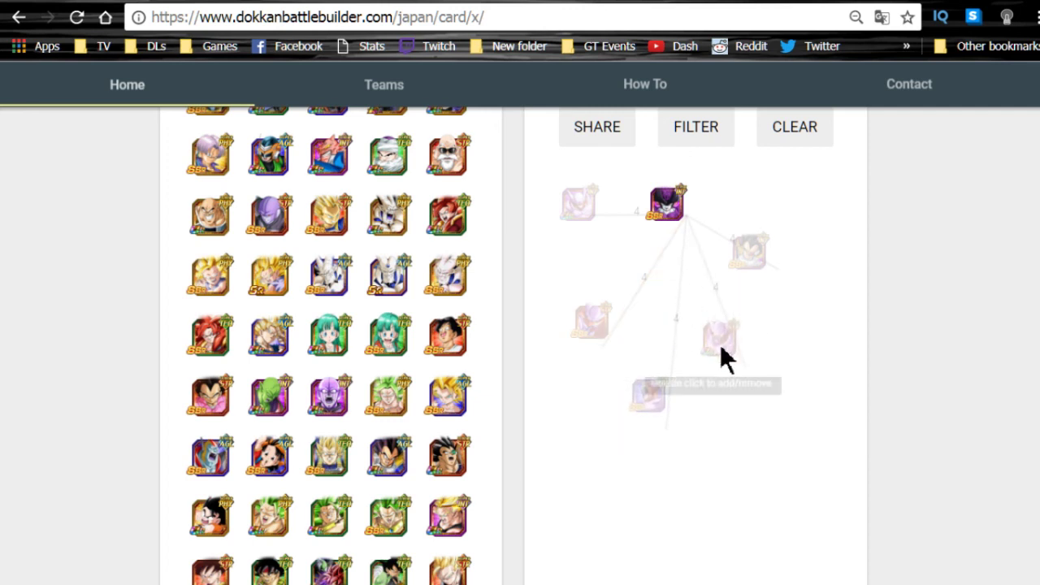
pyautogui.moveTo(703, 262)
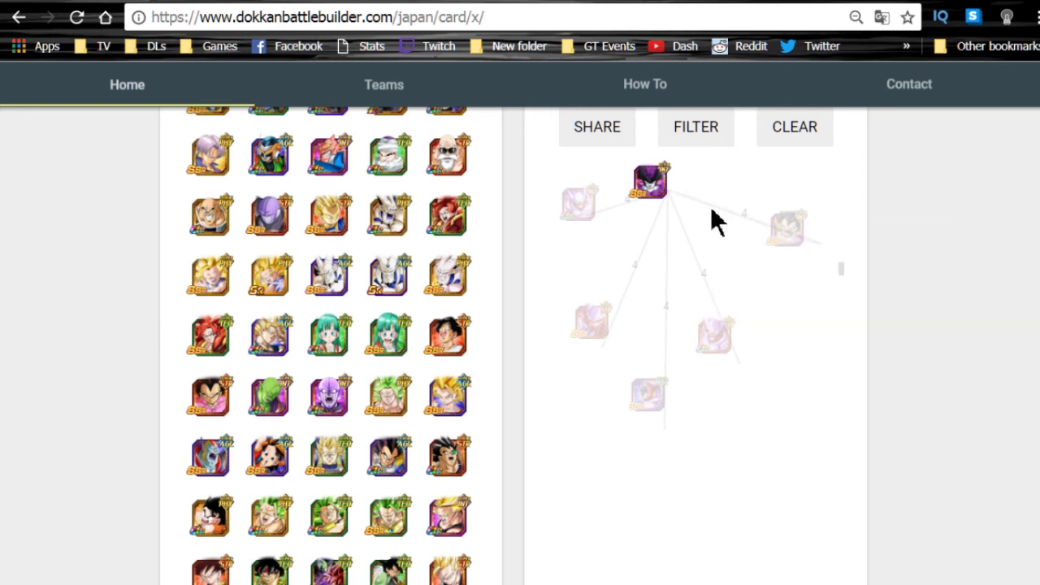
pyautogui.moveTo(715, 209)
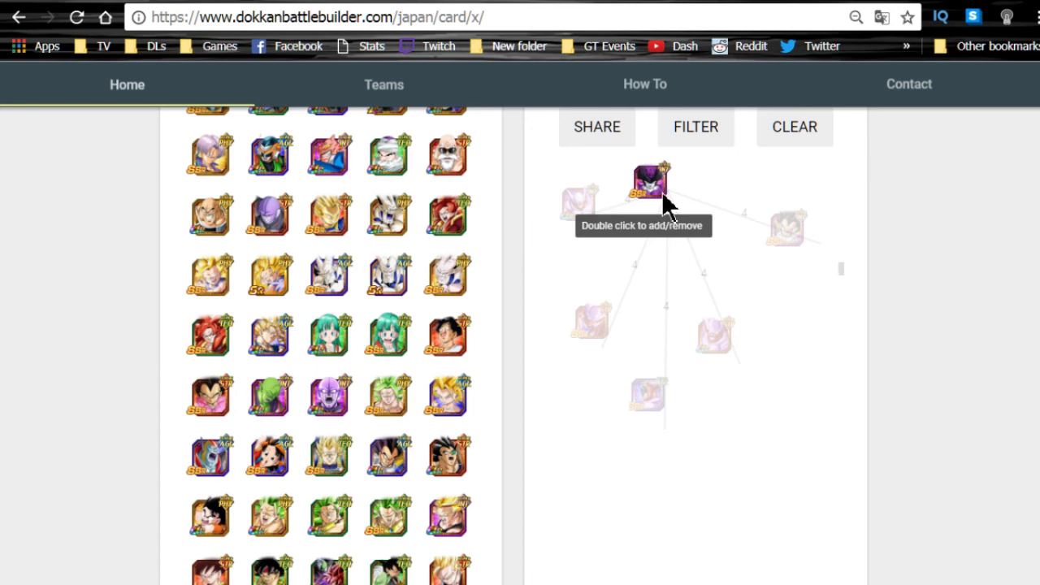
# Adjust the Minimum Link filter slider, then load the second top-row card's link graph.
pyautogui.click(685, 138)
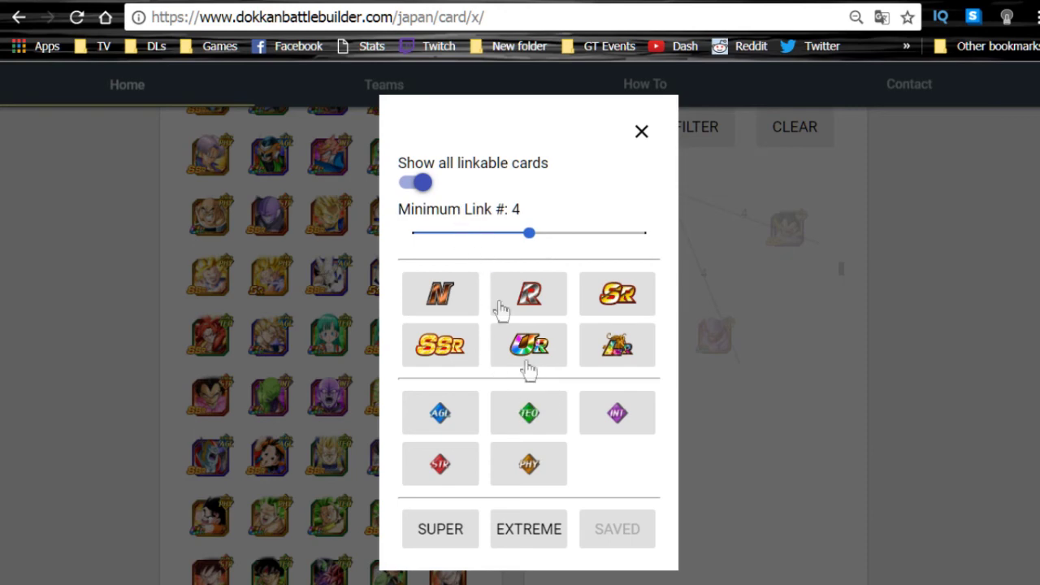
pyautogui.moveTo(520, 237); pyautogui.dragTo(506, 233)
pyautogui.click(642, 134)
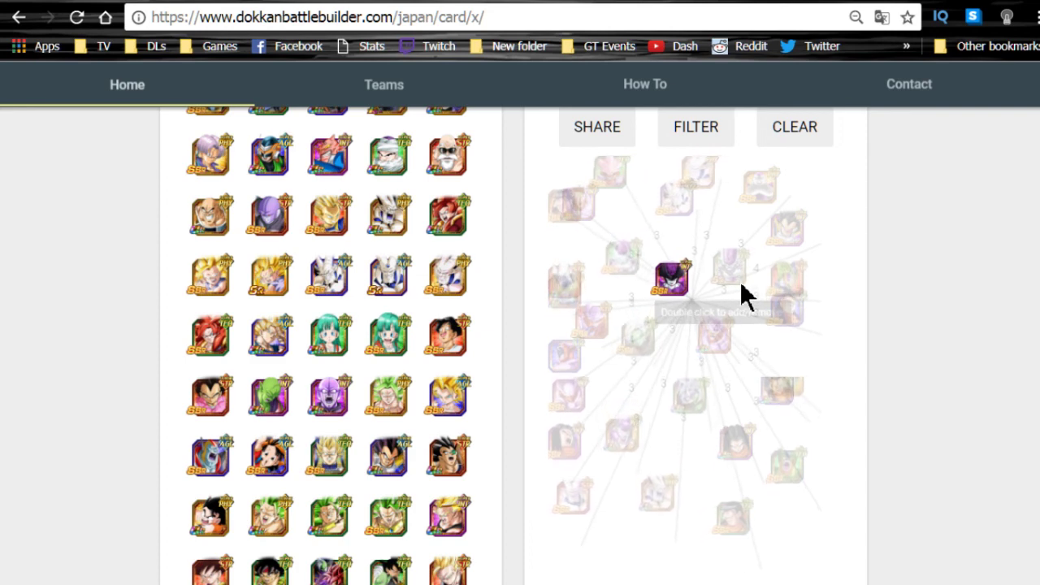
pyautogui.click(684, 140)
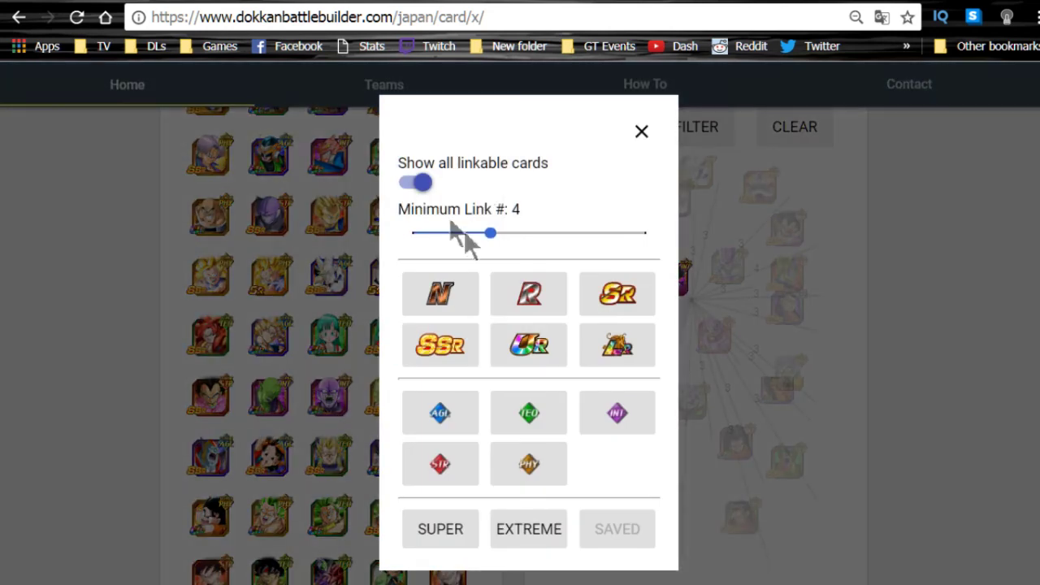
pyautogui.click(642, 132)
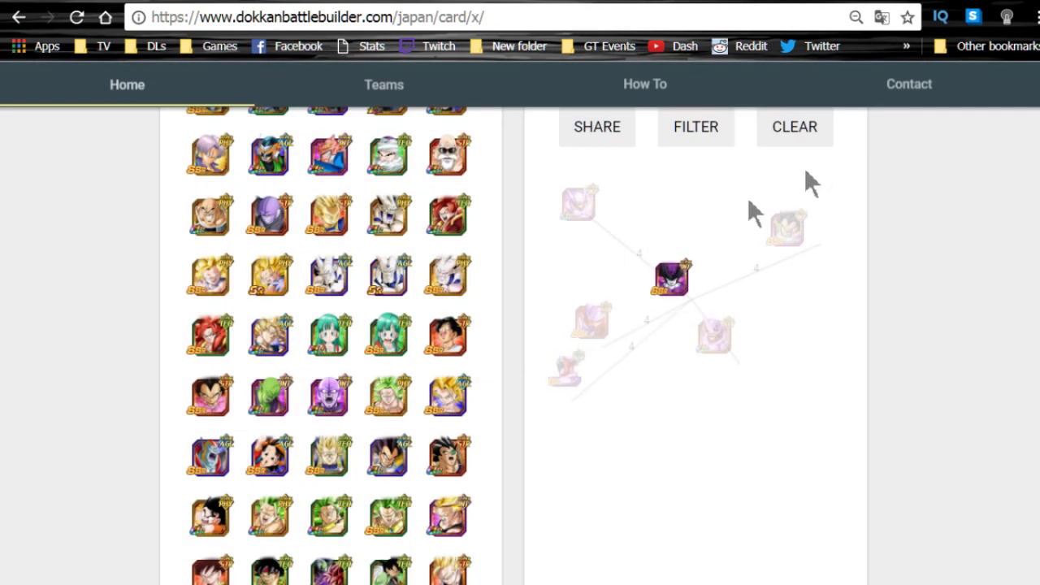
pyautogui.click(634, 11)
pyautogui.press('Return')
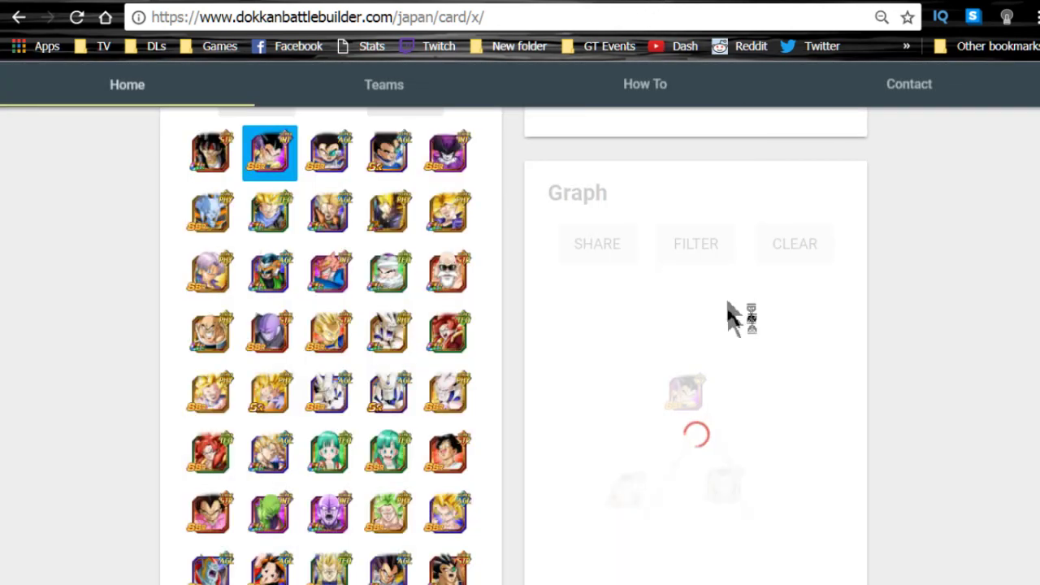
# Reload, reposition the centre card node, and confirm the Minimum Link filter stays at 3.
pyautogui.click(76, 17)
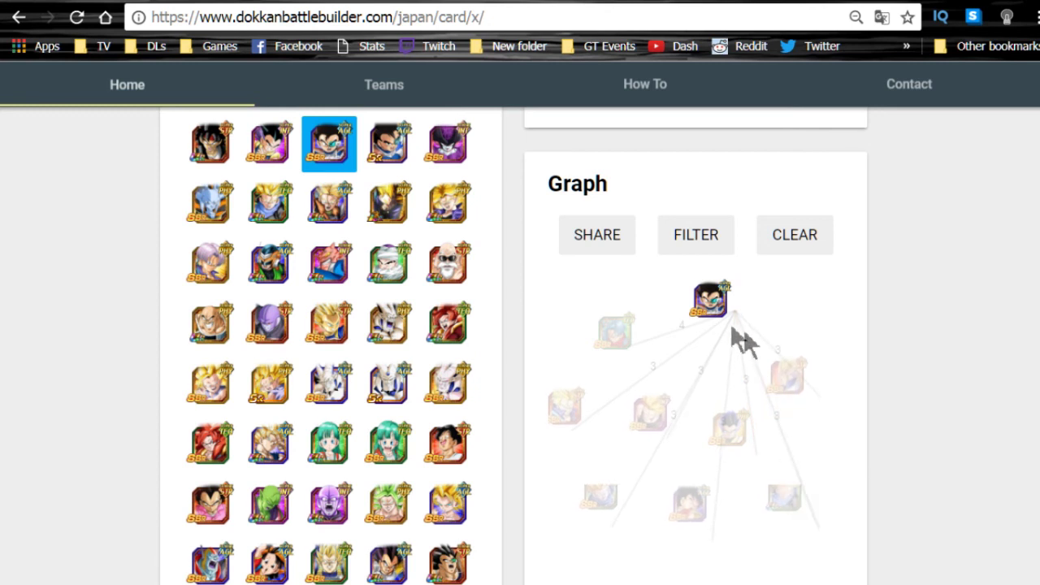
pyautogui.moveTo(710, 313); pyautogui.dragTo(686, 299)
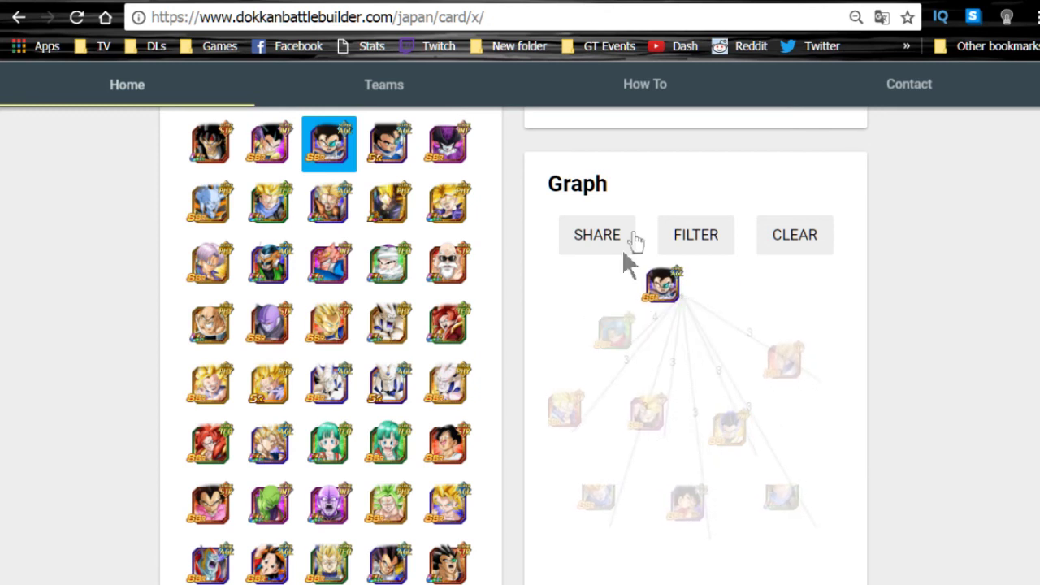
pyautogui.click(690, 244)
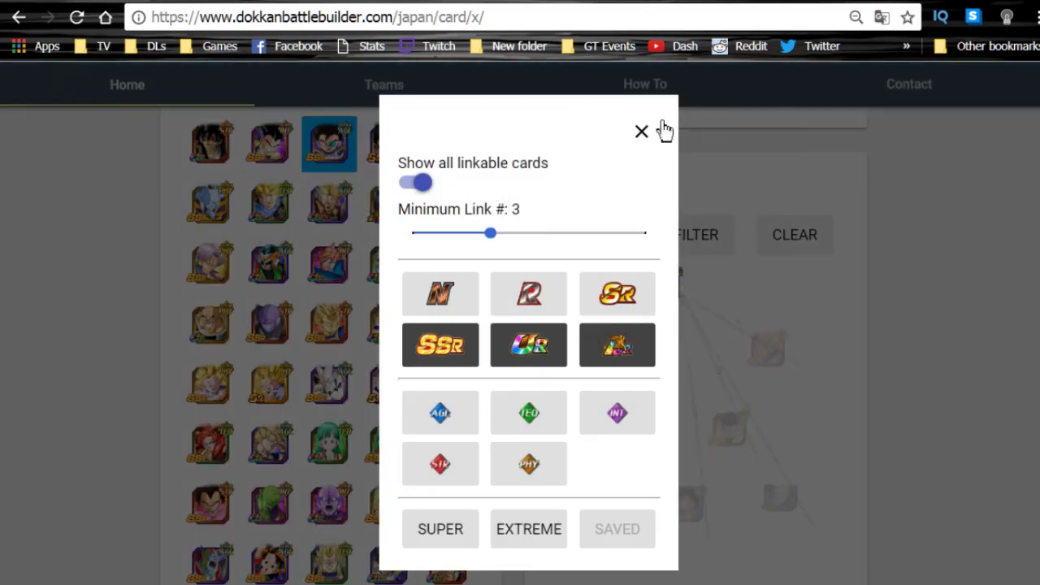
pyautogui.click(642, 133)
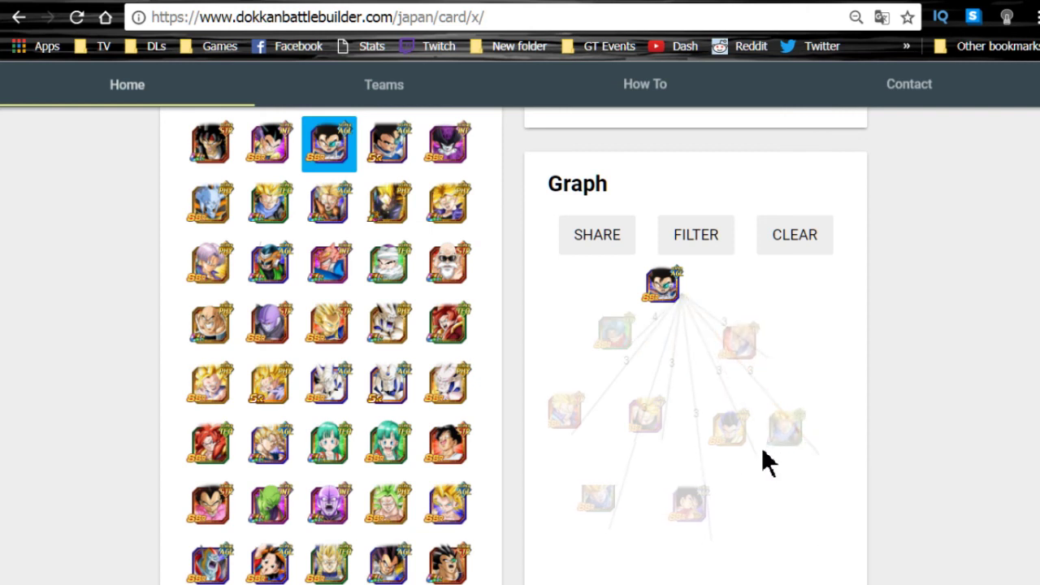
# Drag a partner node far left to untangle card 1011650's graph.
pyautogui.moveTo(671, 488)
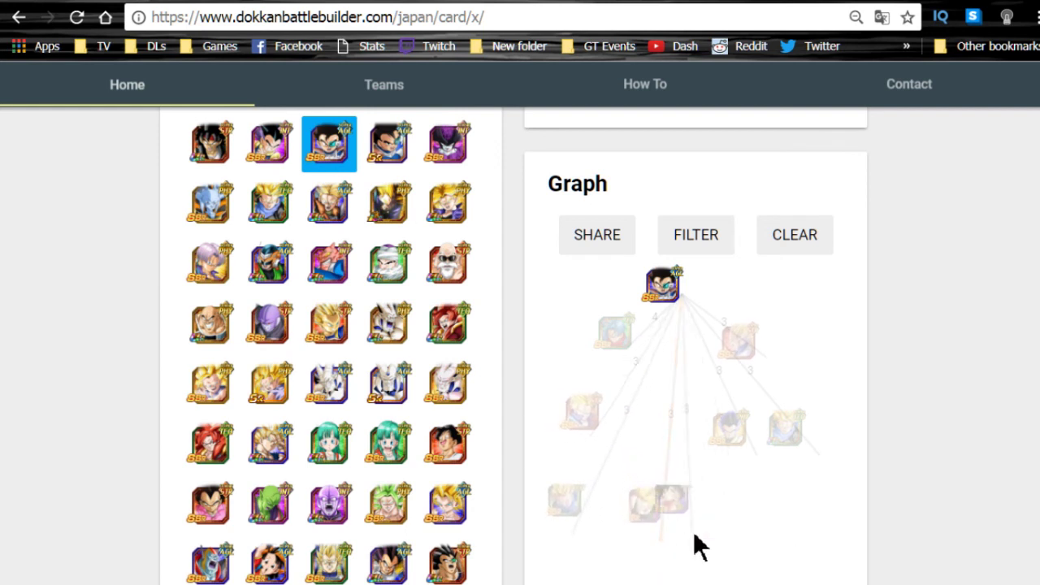
pyautogui.moveTo(743, 408)
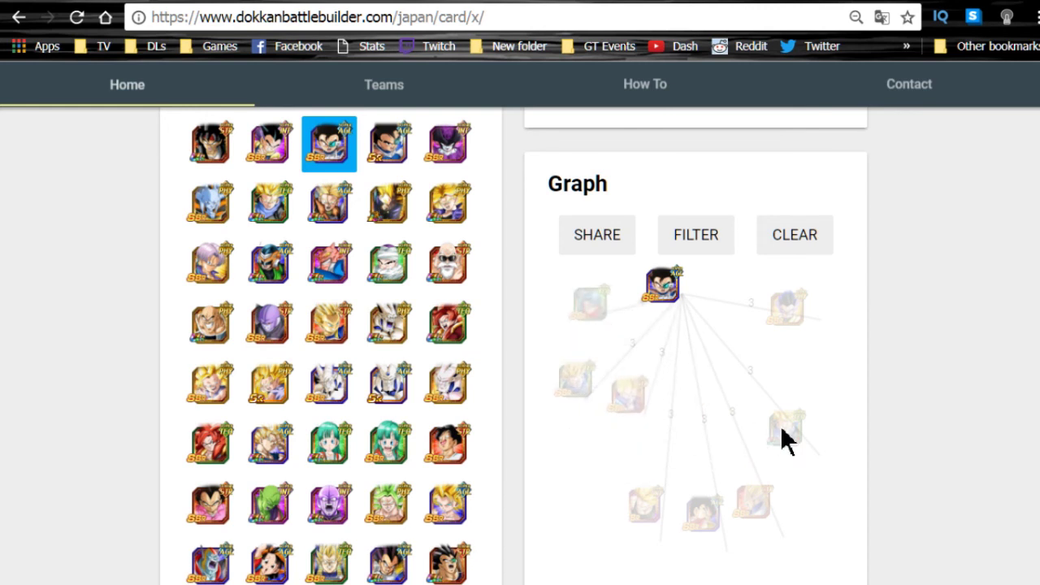
pyautogui.moveTo(785, 438); pyautogui.dragTo(570, 357)
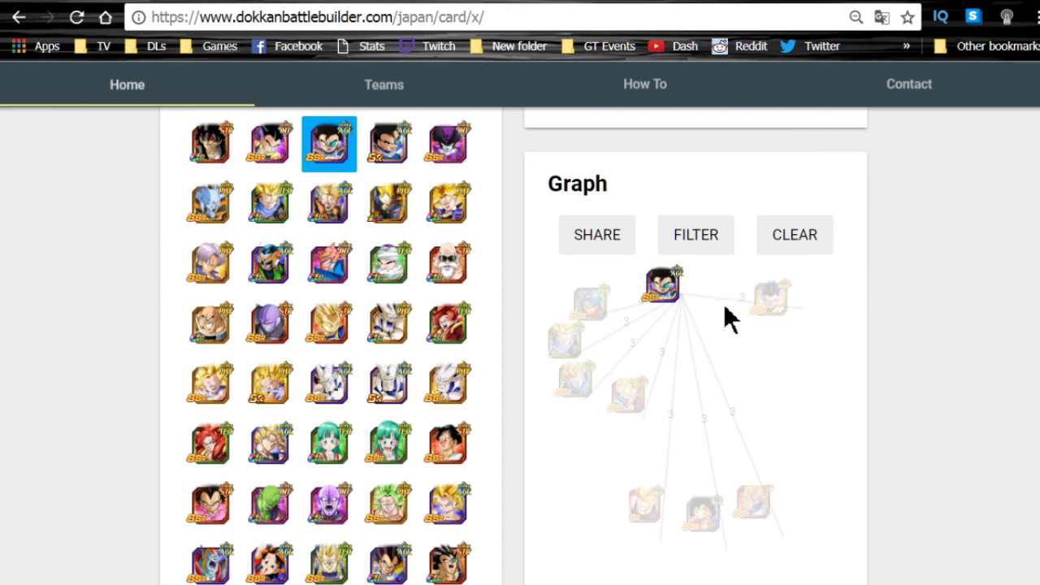
pyautogui.moveTo(723, 303)
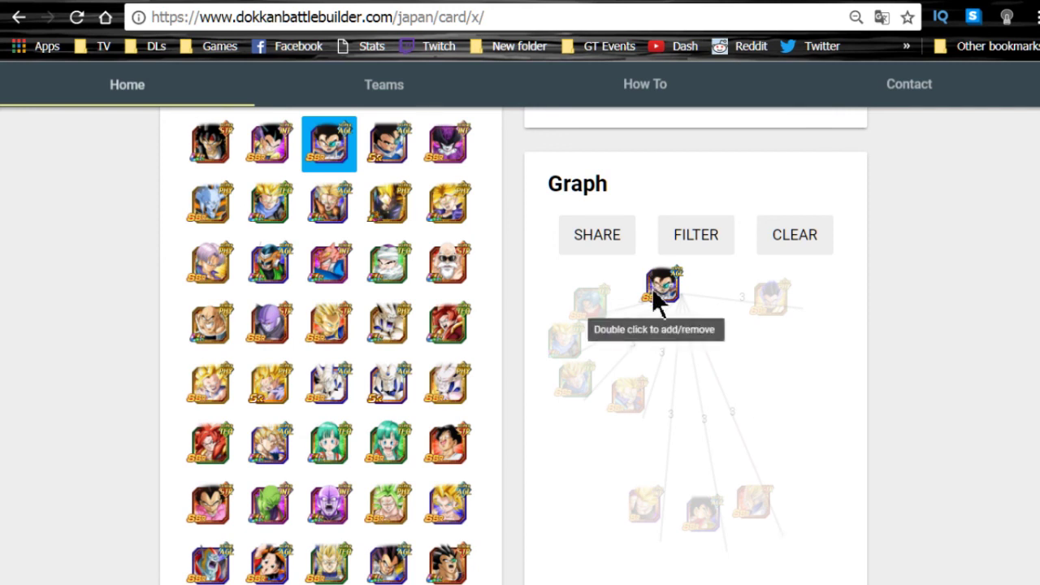
# View a card's full details, centre the graph on the fifth top-row card, then close the details.
pyautogui.click(348, 160)
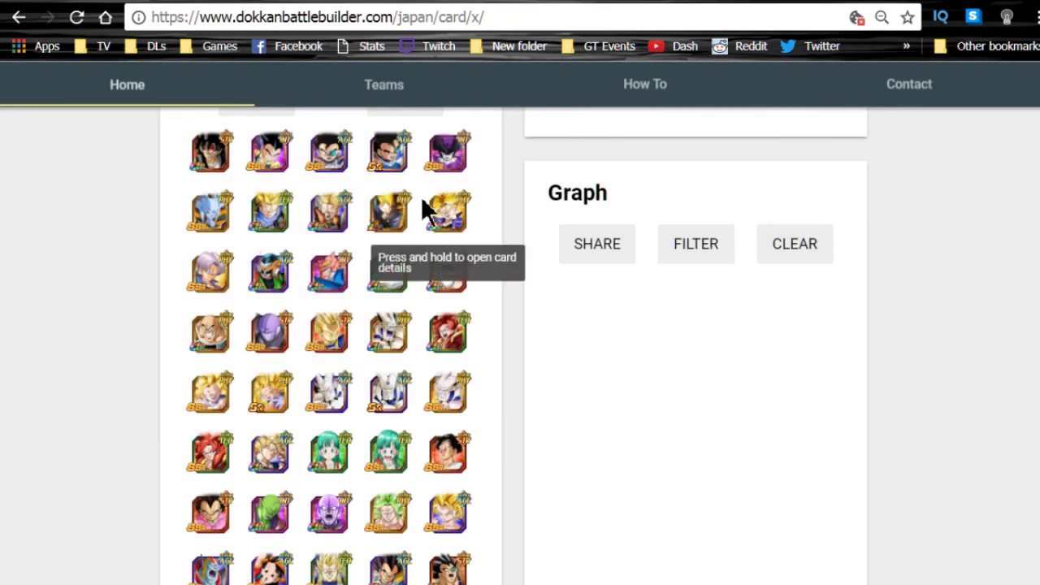
pyautogui.click(448, 153)
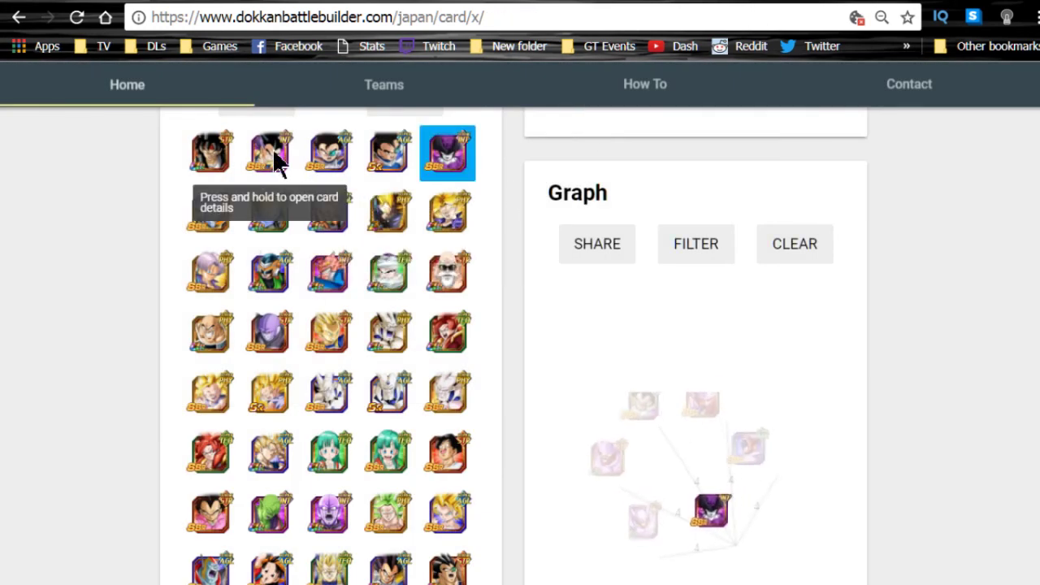
pyautogui.scroll(-2, 277, 163)
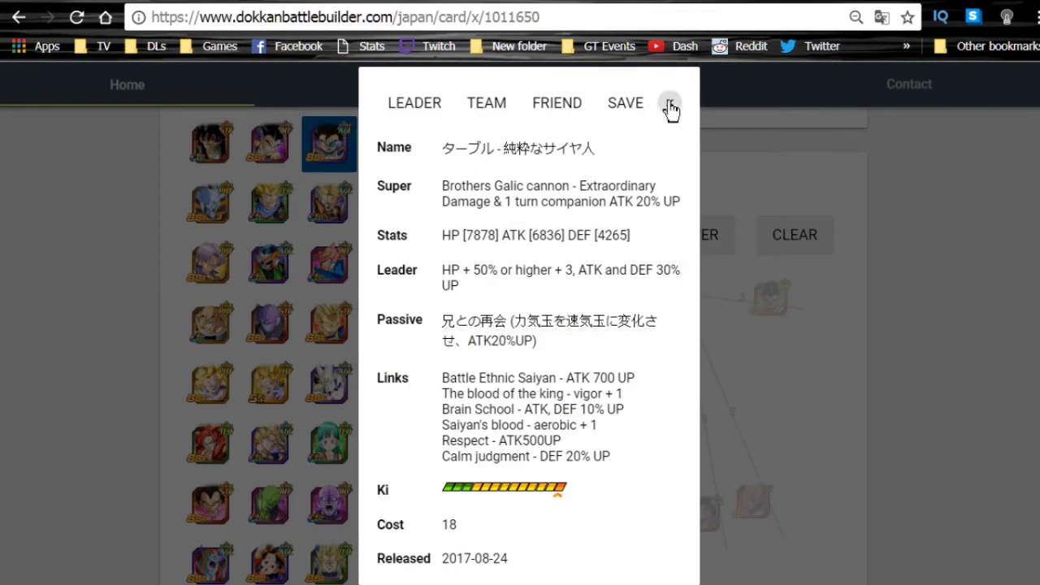
pyautogui.click(669, 105)
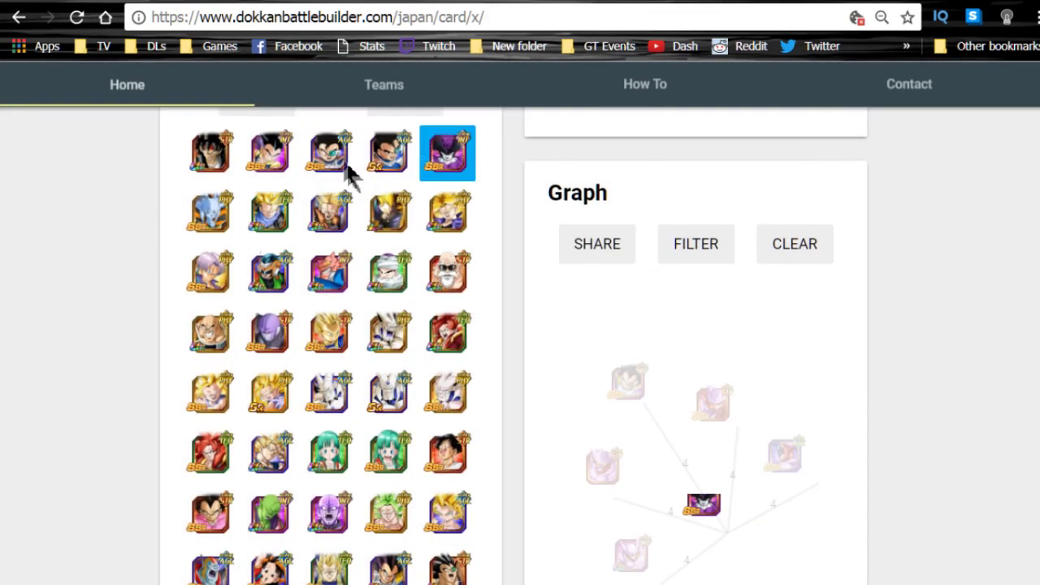
# Build the graph around the second top-row card and spread its partner nodes apart.
pyautogui.click(286, 159)
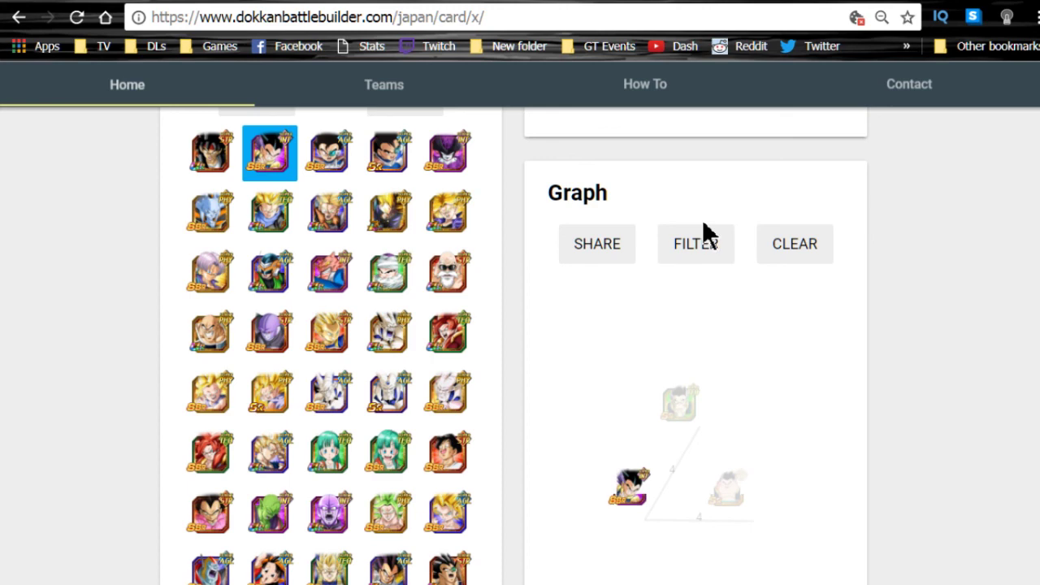
pyautogui.moveTo(623, 487); pyautogui.dragTo(631, 313)
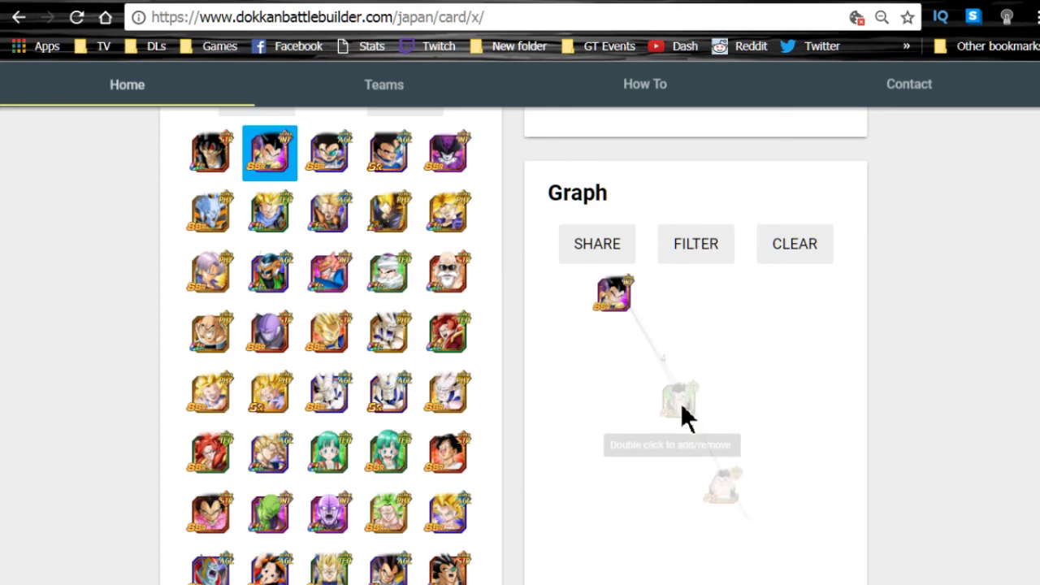
pyautogui.moveTo(682, 414); pyautogui.dragTo(597, 407)
pyautogui.moveTo(712, 467); pyautogui.dragTo(719, 371)
# Lower the Minimum Link filter from 4 to 3 and move the centre node across.
pyautogui.click(691, 259)
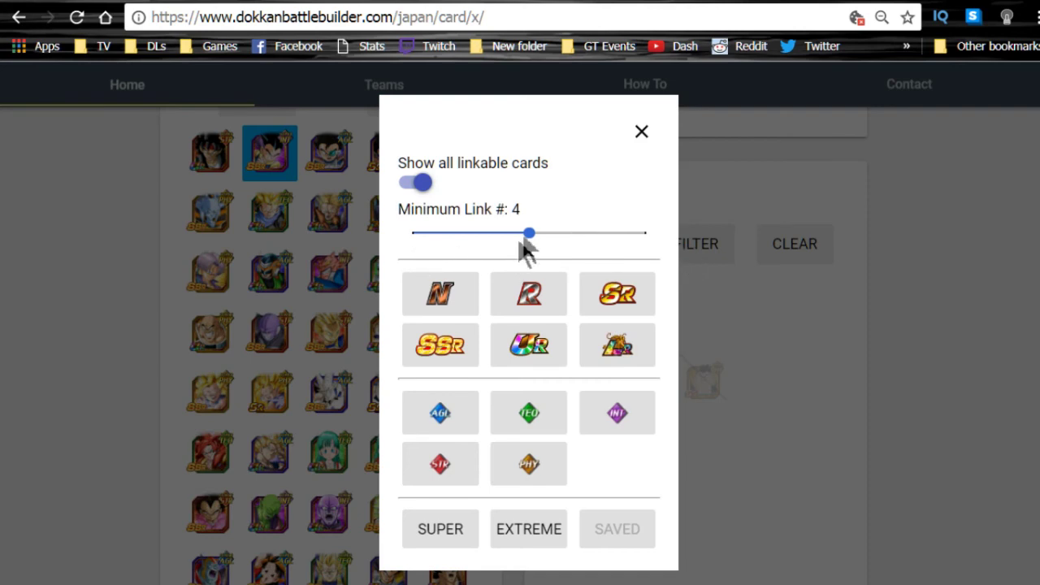
pyautogui.moveTo(505, 237); pyautogui.dragTo(507, 235)
pyautogui.click(642, 132)
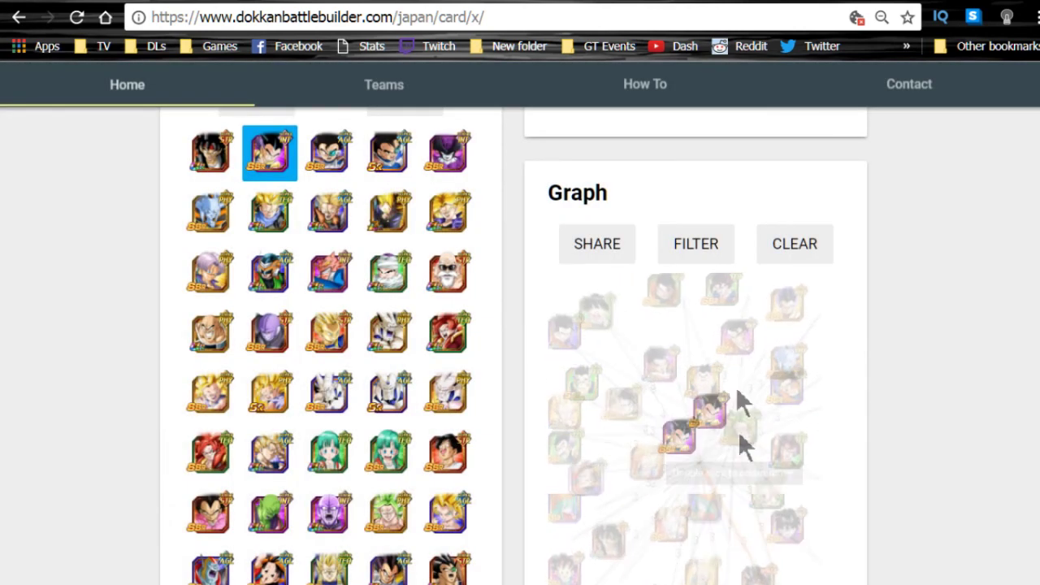
pyautogui.moveTo(662, 491); pyautogui.dragTo(722, 404)
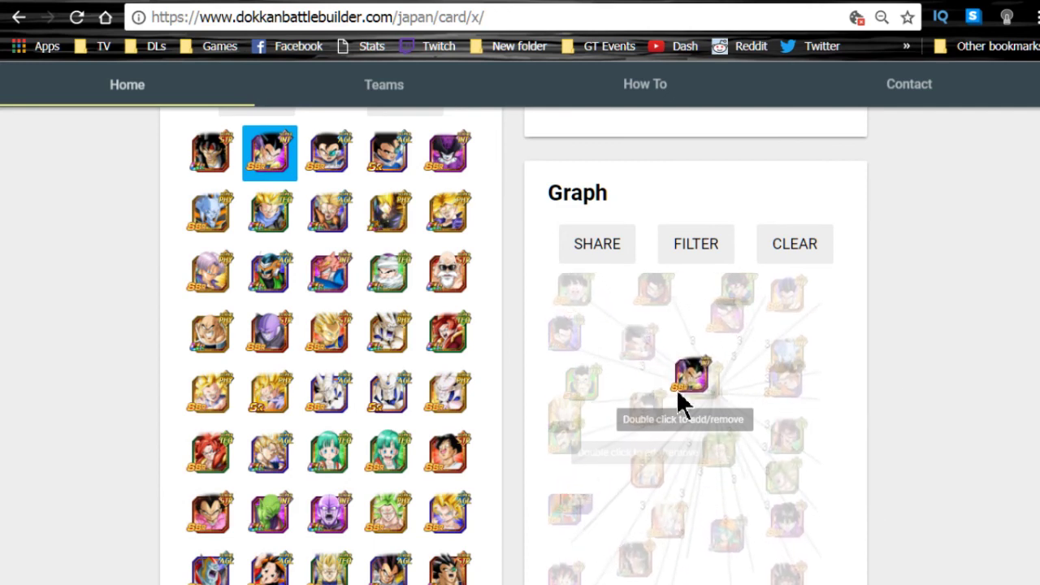
pyautogui.scroll(-2, 859, 355)
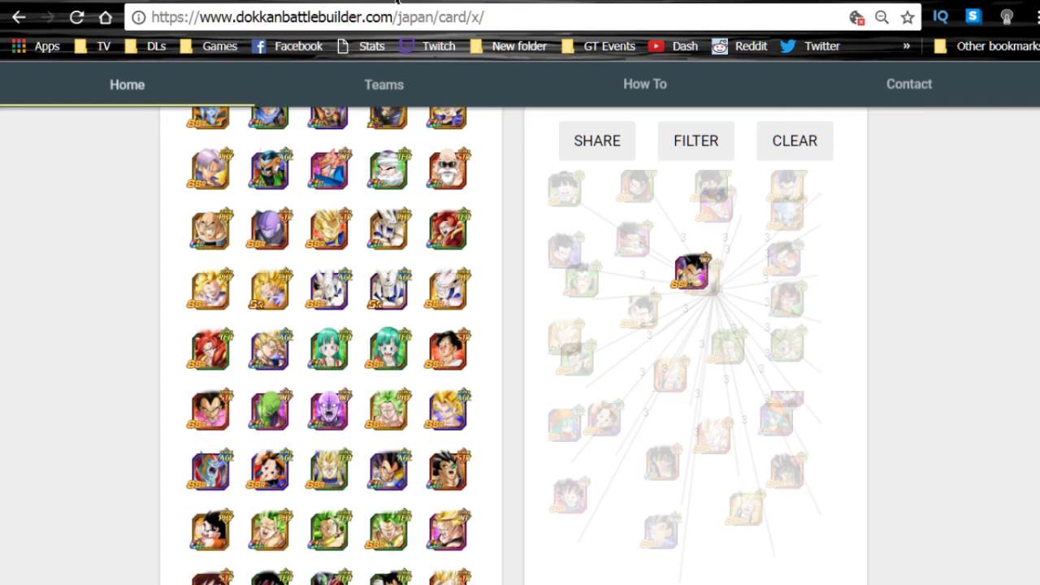
pyautogui.press('F5')
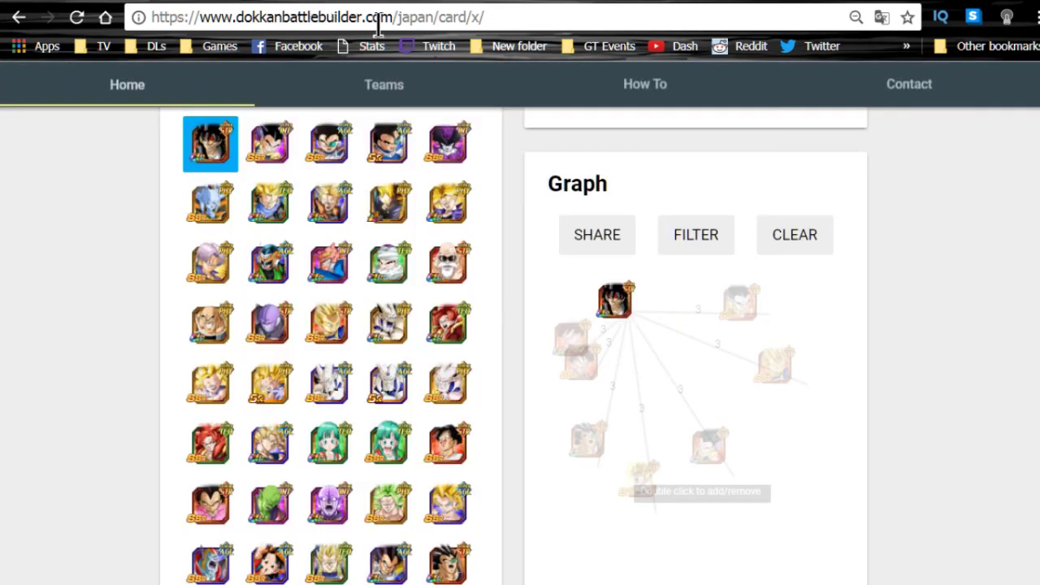
pyautogui.press('F5')
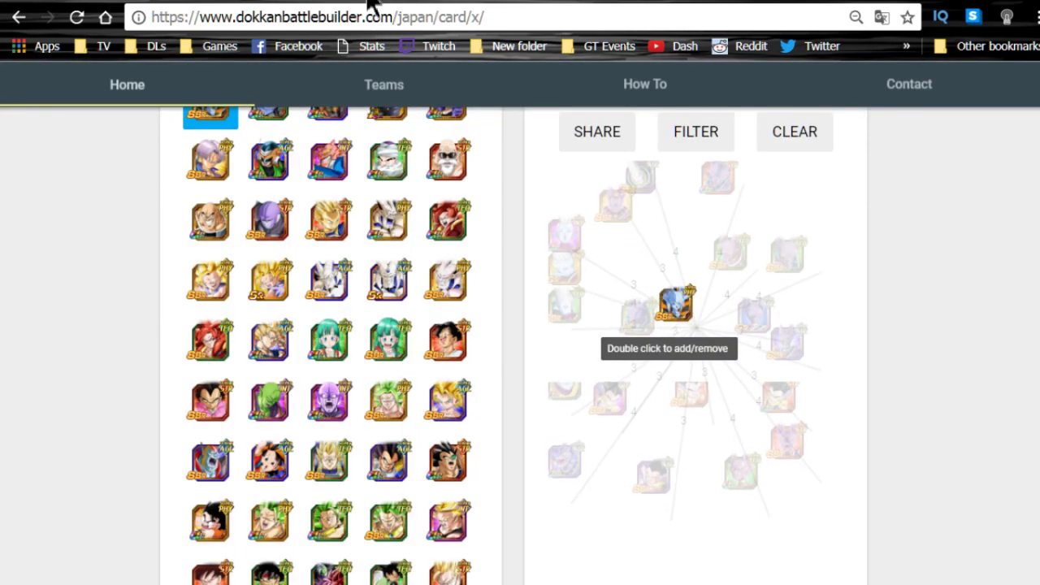
pyautogui.moveTo(725, 323)
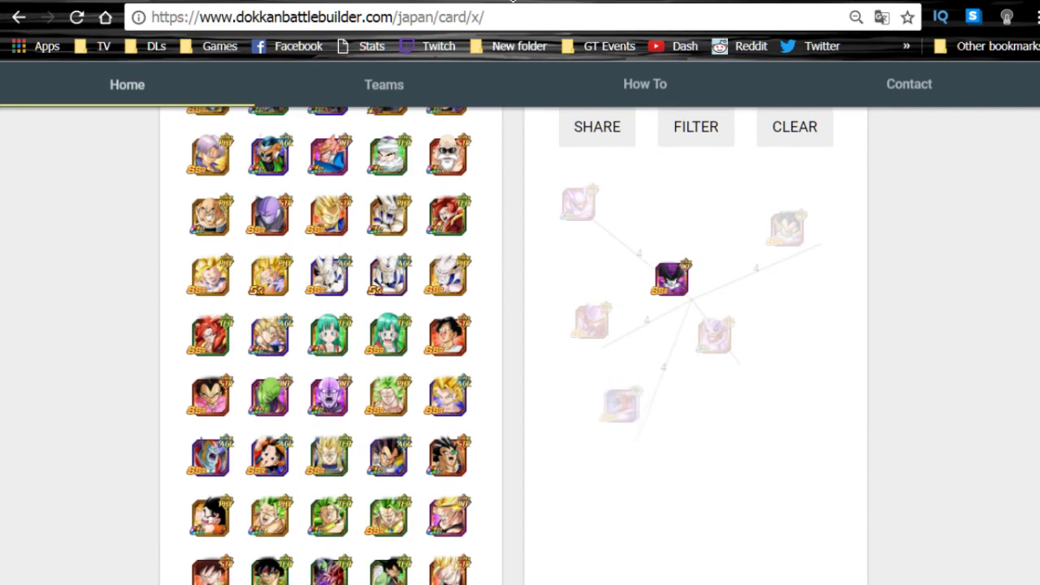
pyautogui.moveTo(672, 280); pyautogui.dragTo(710, 236)
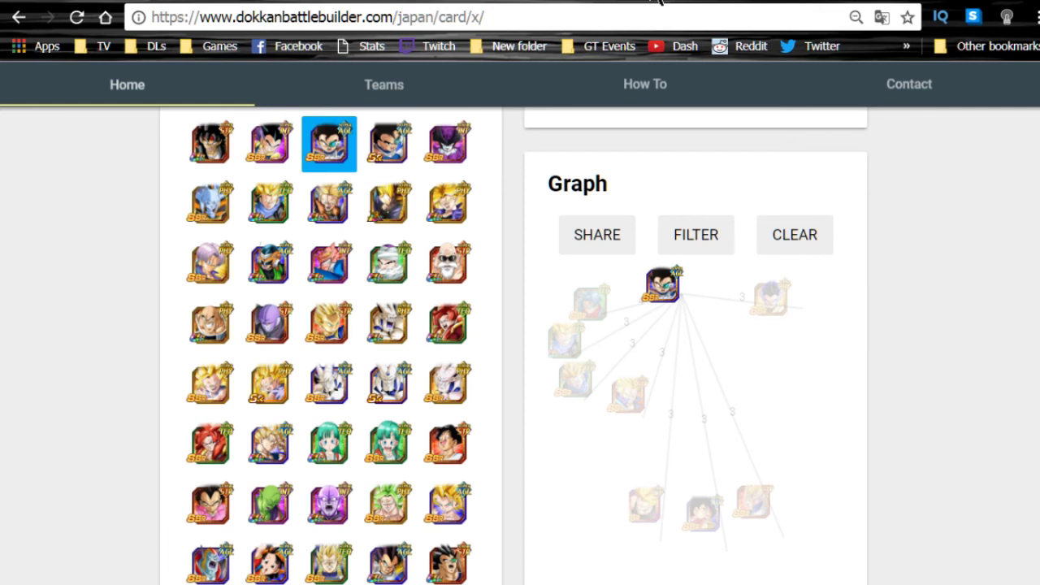
pyautogui.moveTo(674, 295); pyautogui.dragTo(699, 327)
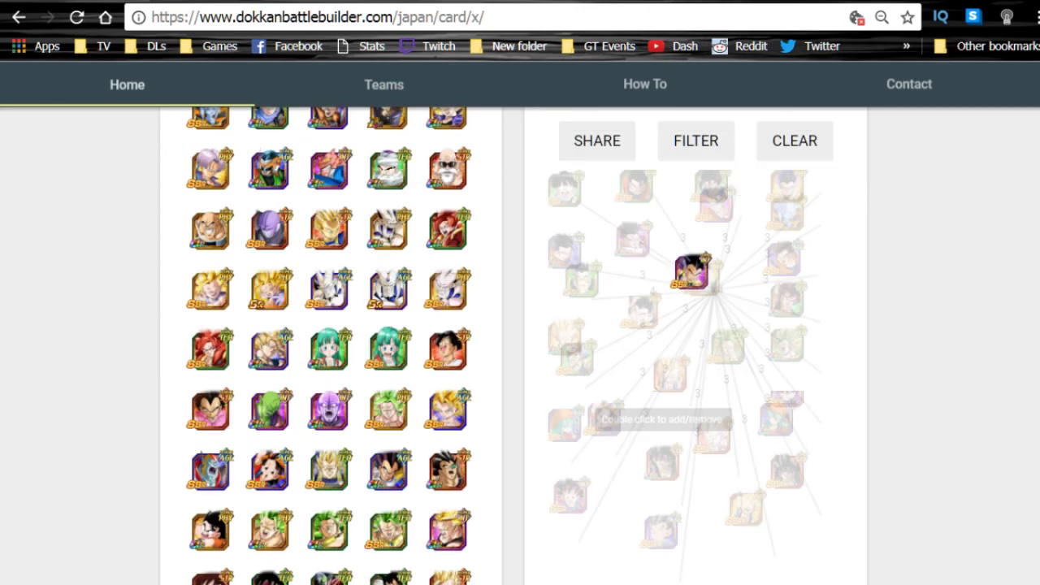